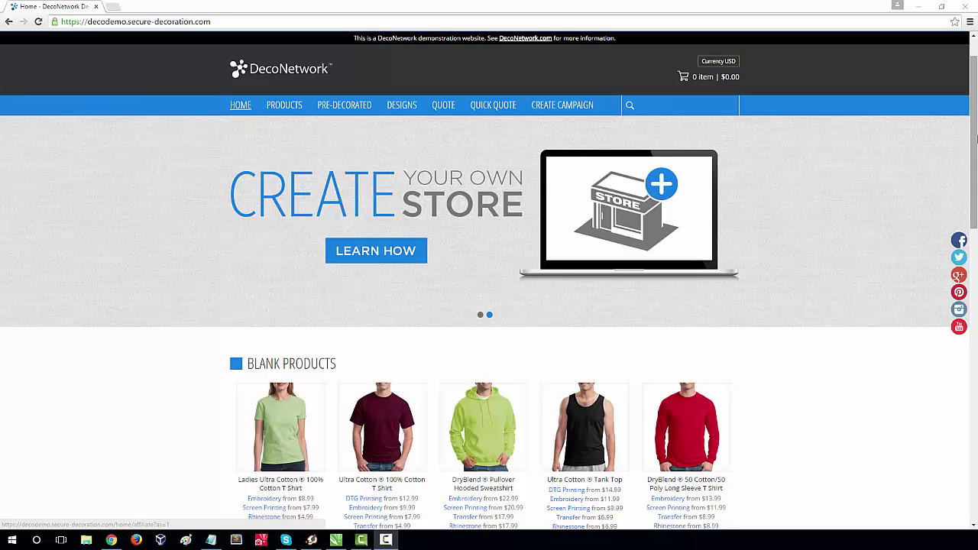
Step: Append /manage/accounting_integration to the DecoNetwork store's web address
scroll(975, 140, "up", 2)
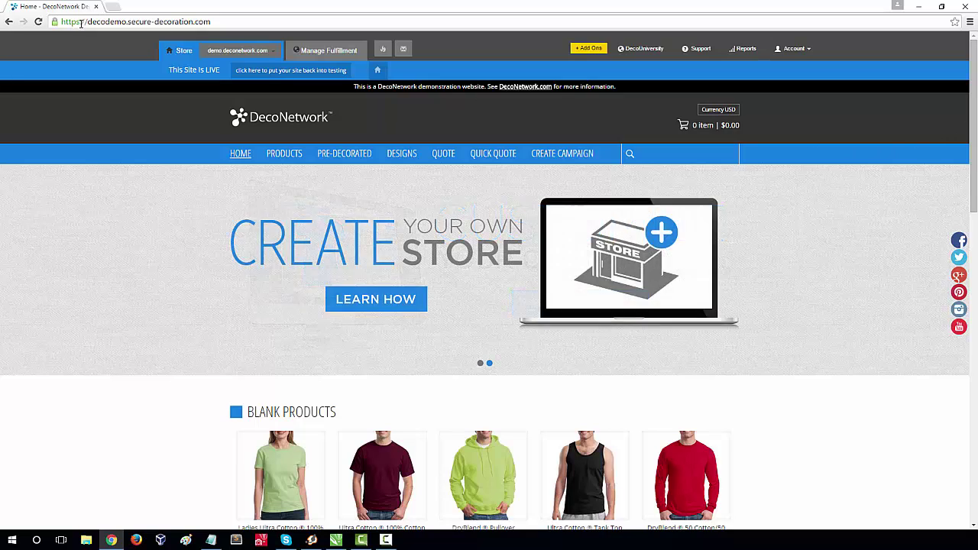
left_click(230, 22)
type("/manage")
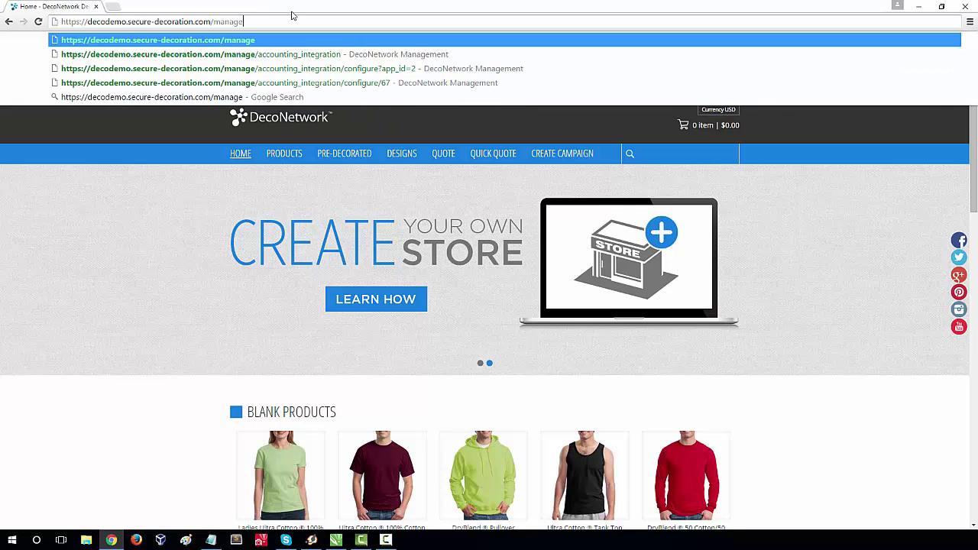
type("/accountin")
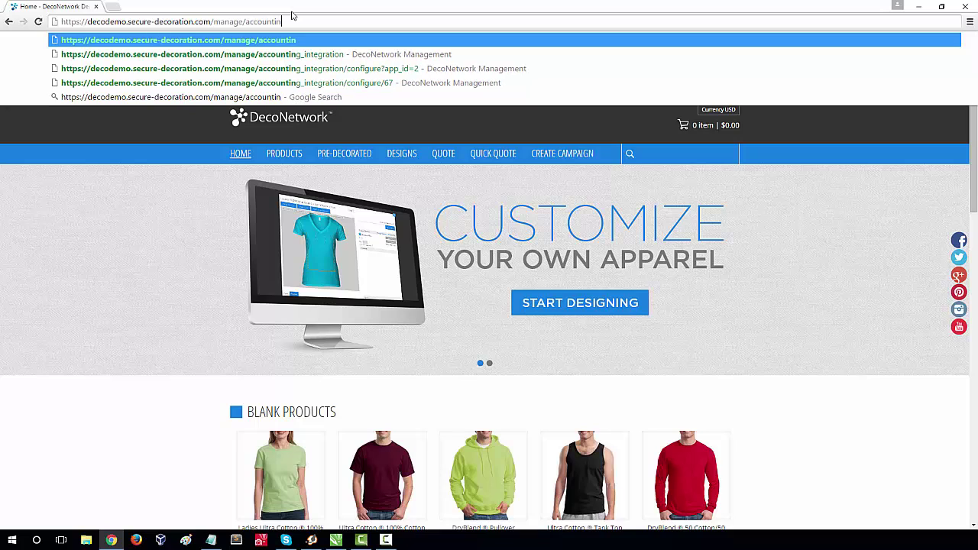
type("g_")
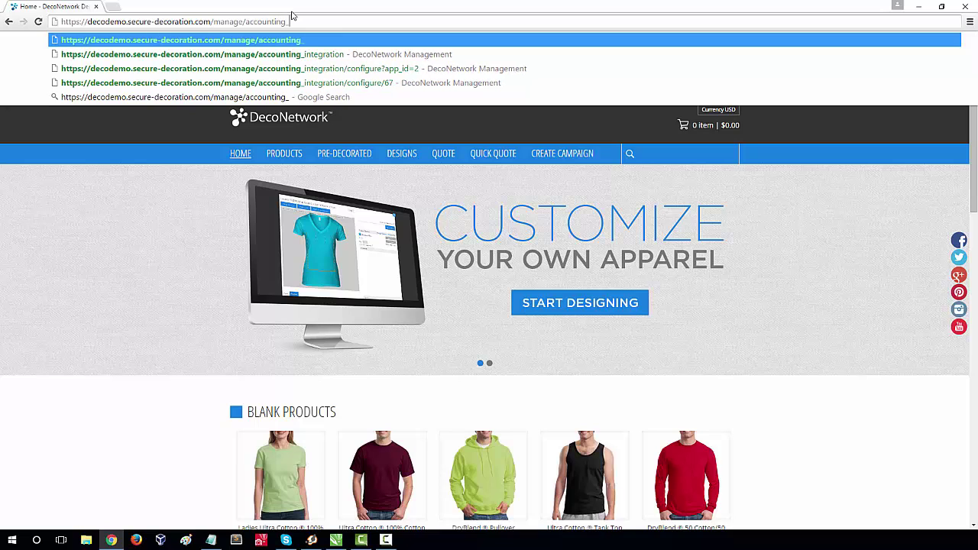
type("integration")
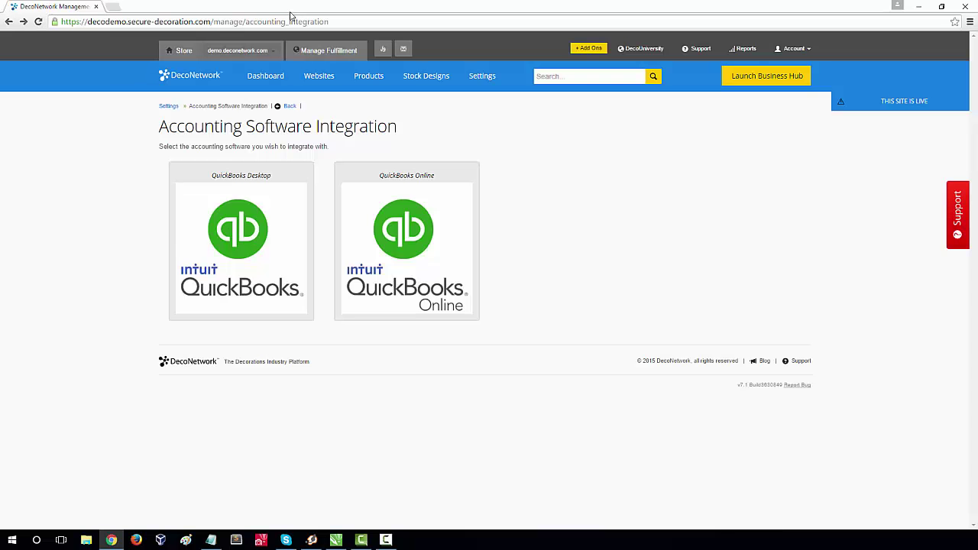
Step: Choose QuickBooks Desktop integration and confirm it, downloading DecoNetwork.qwc
left_click(238, 241)
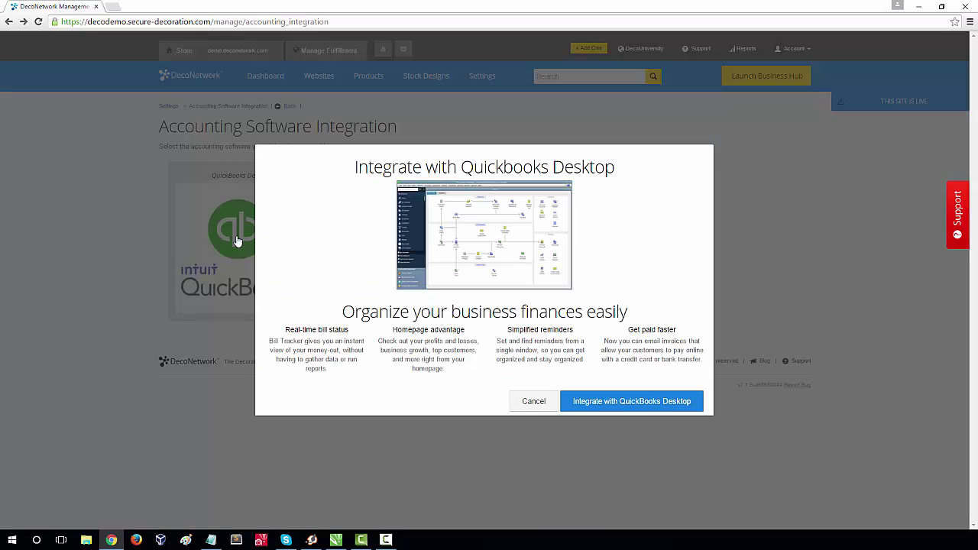
left_click(611, 407)
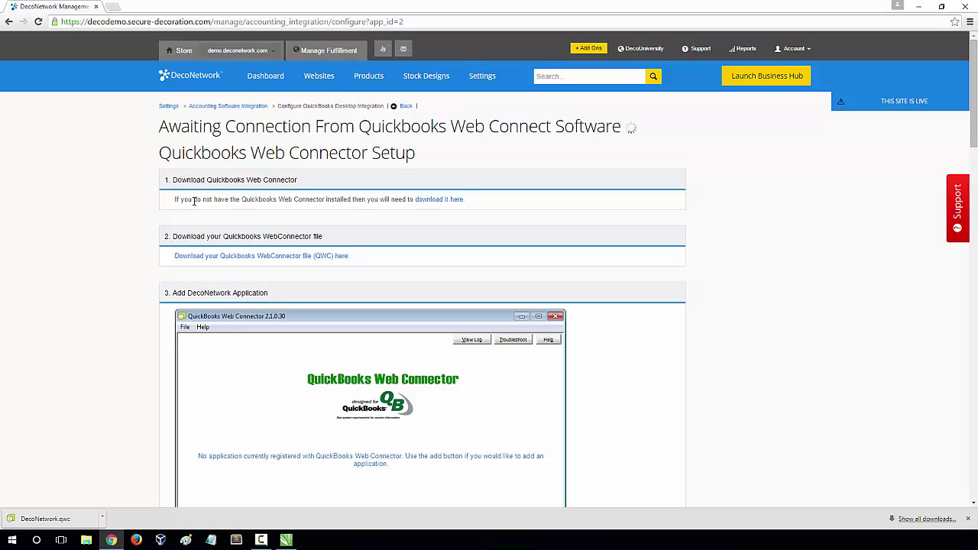
Step: Open the Web Connector download page in a new tab and review versions 2.2.0.34, 2.1.0.30 and 2.0.0.139
right_click(423, 200)
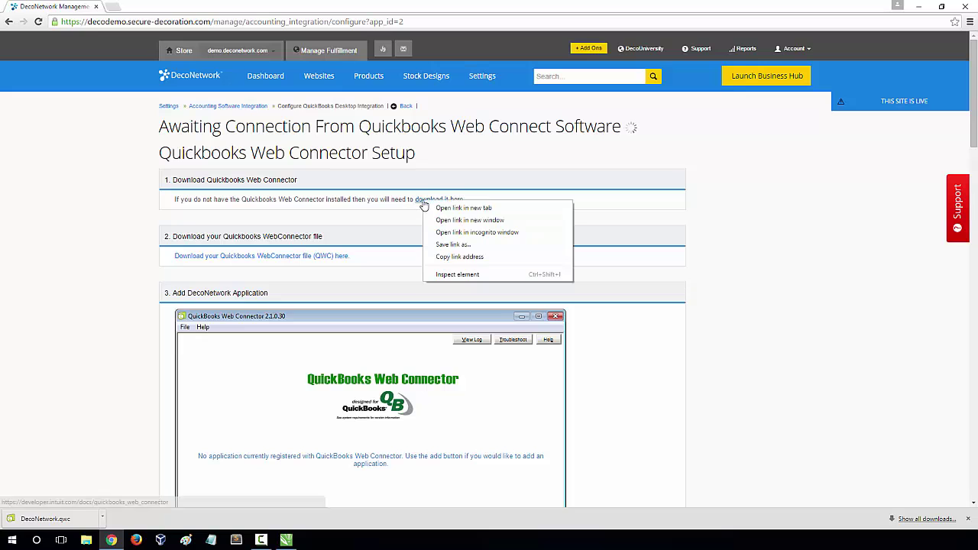
left_click(446, 204)
left_click(173, 7)
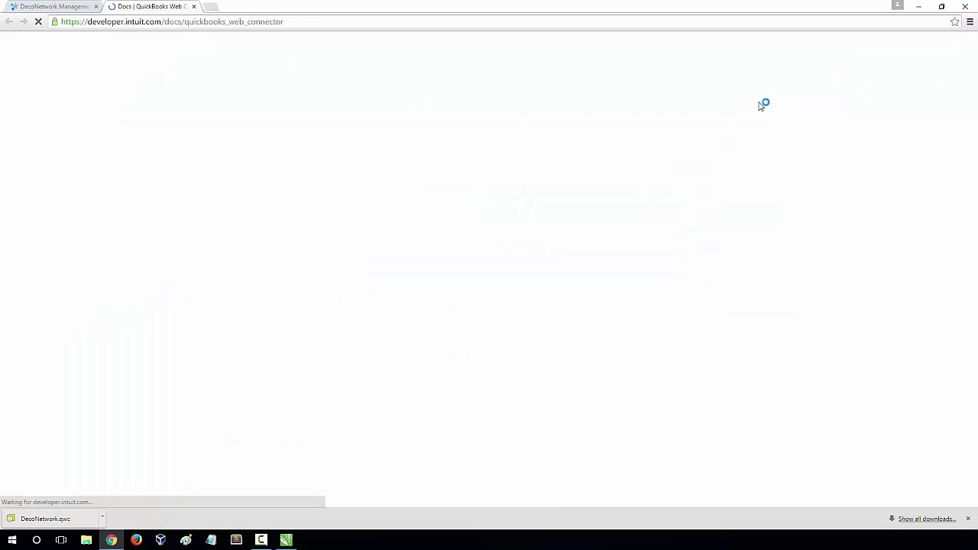
left_click_drag(976, 93, 976, 188)
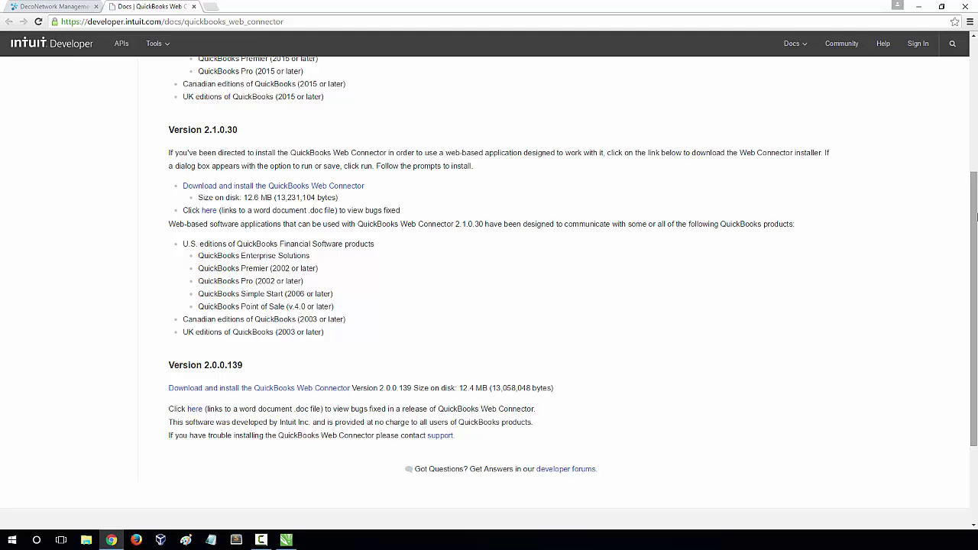
scroll(977, 218, "up", 3)
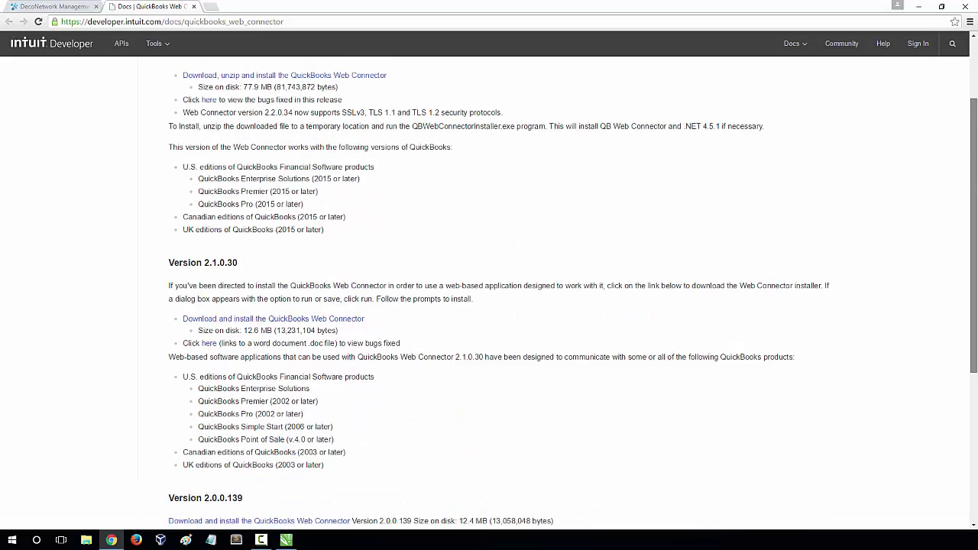
Step: From the DecoNetwork setup page, save DecoNetwork.qwc into Desktop > QuickBooks
left_click(76, 6)
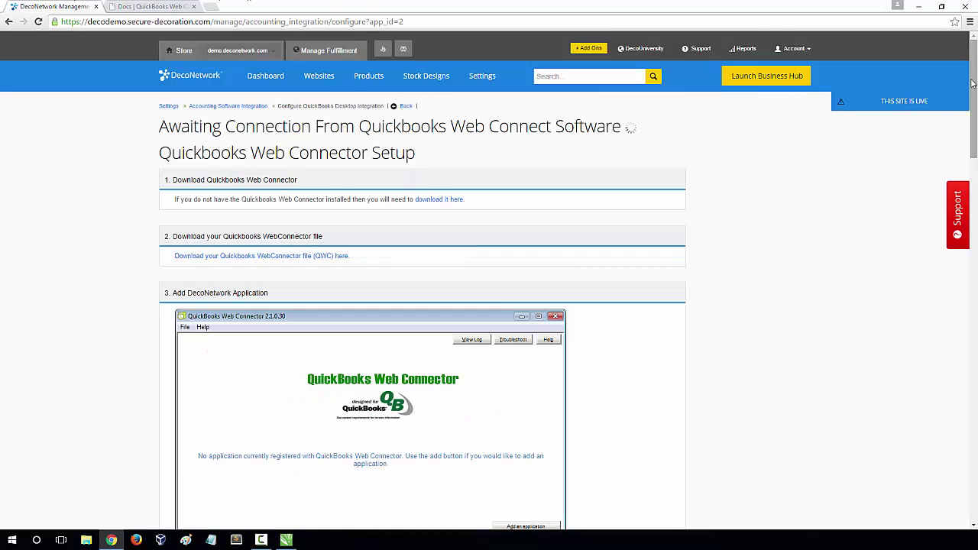
scroll(474, 162, "down", 2)
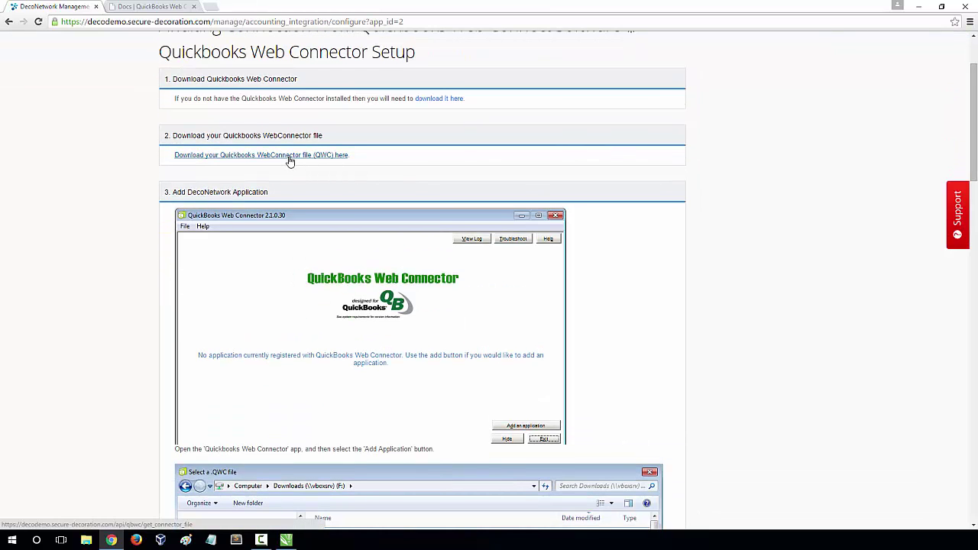
left_click(290, 155)
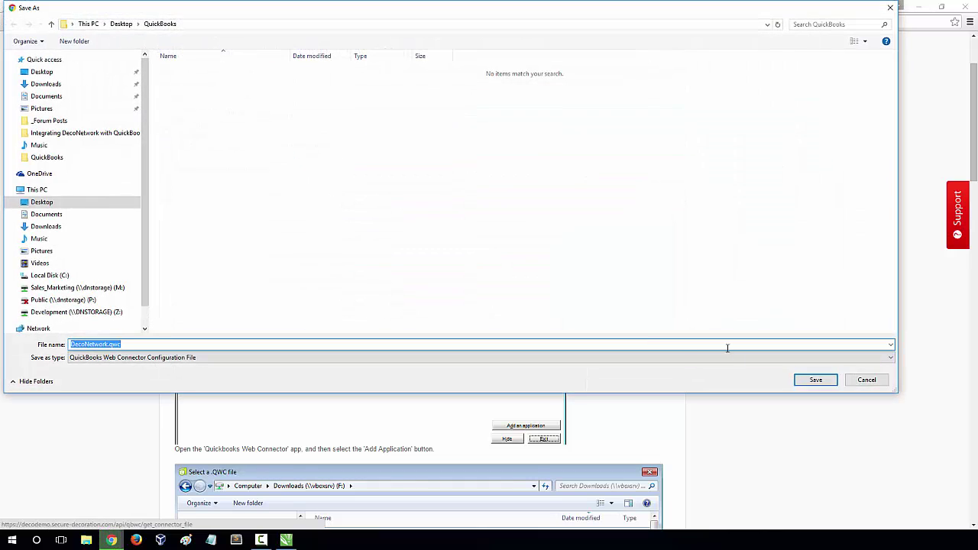
left_click(812, 382)
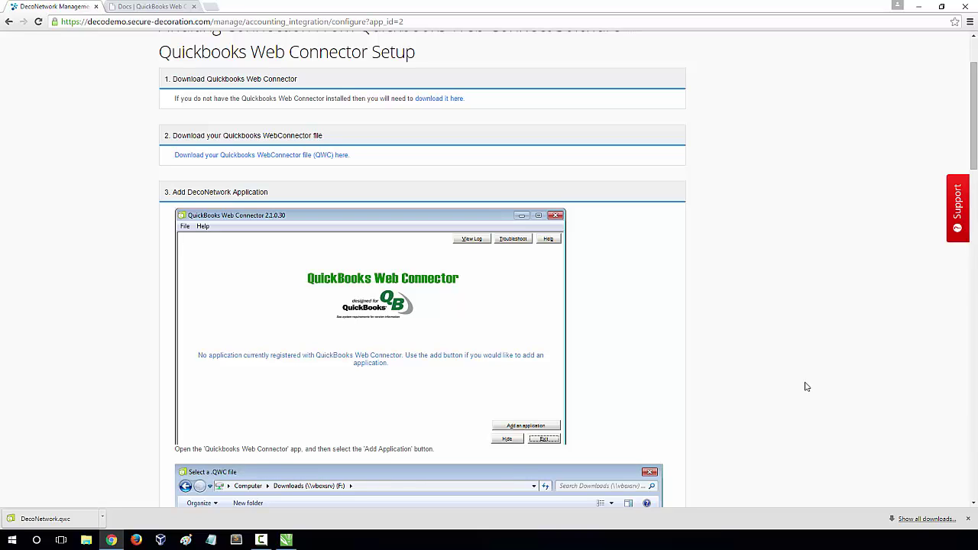
Step: Launch QuickBooks Premier Accountant Edition 2015 from a 'quickbook' Start search
left_click(11, 540)
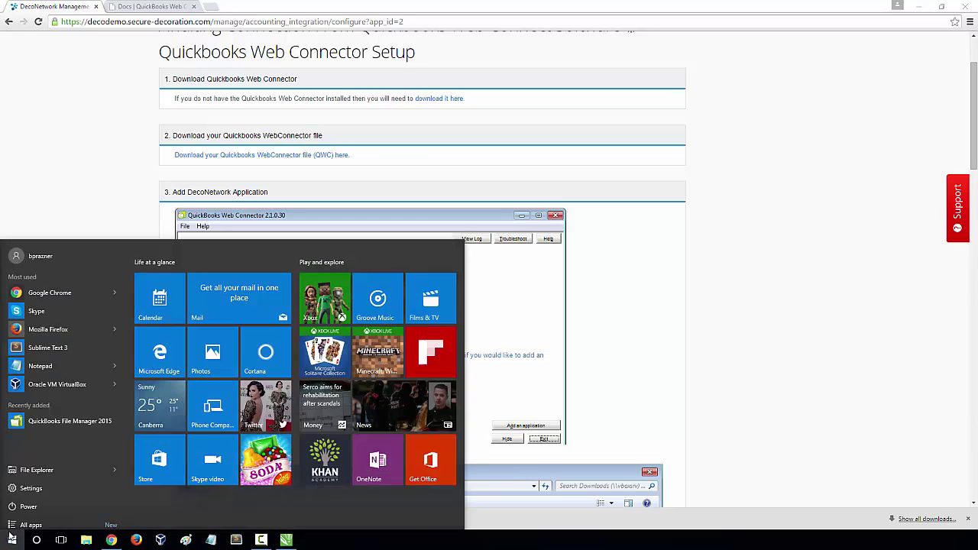
type("quickbook")
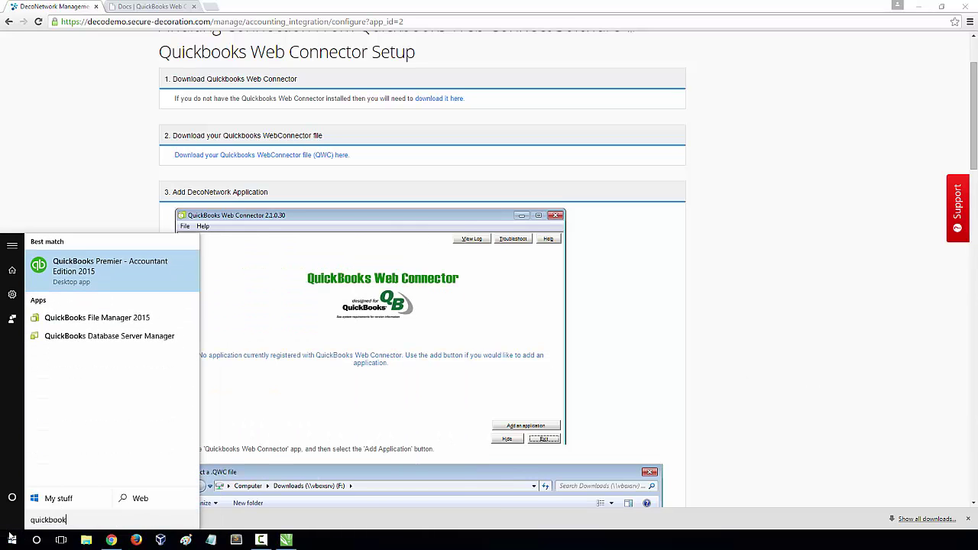
left_click(149, 261)
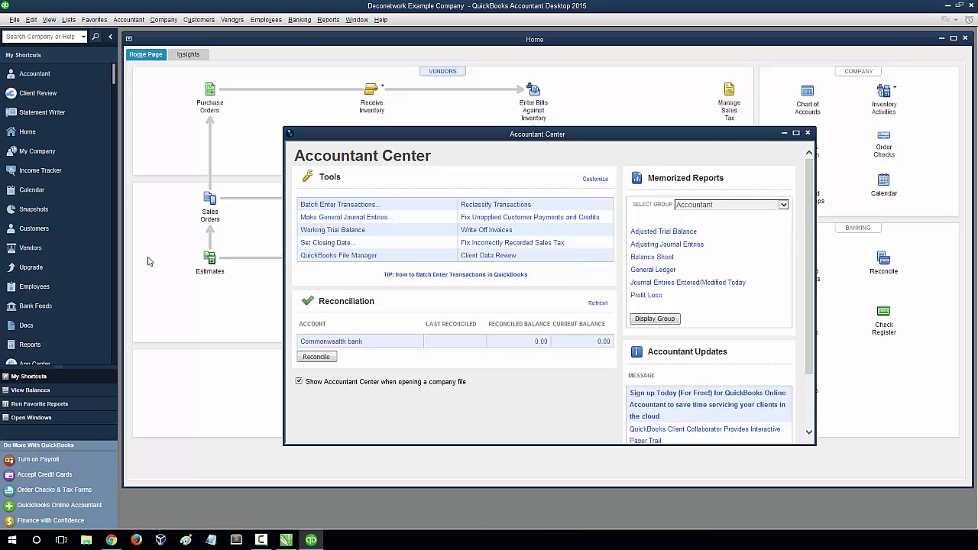
Step: Launch QuickBooks Web Connector from a 'web conn' Start search
left_click(12, 541)
type("web conn")
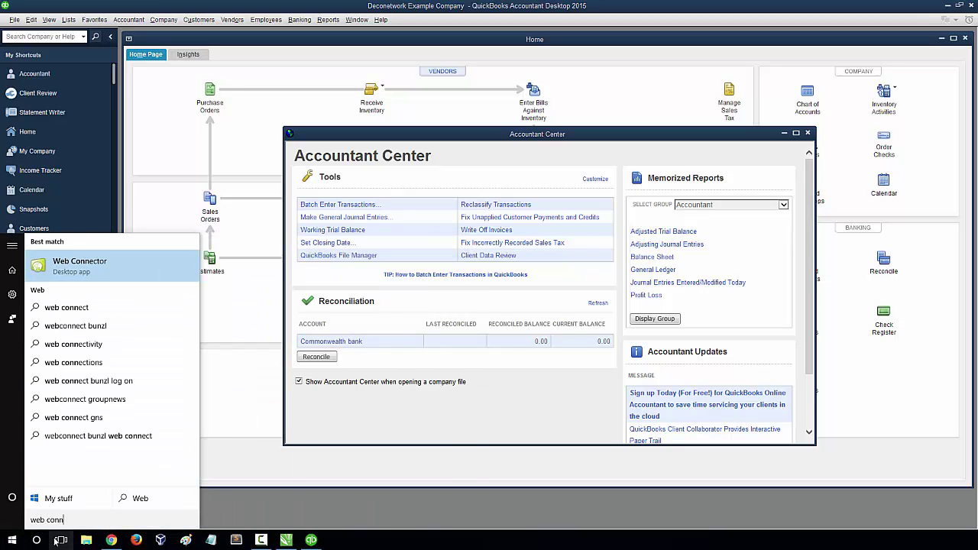
left_click(140, 264)
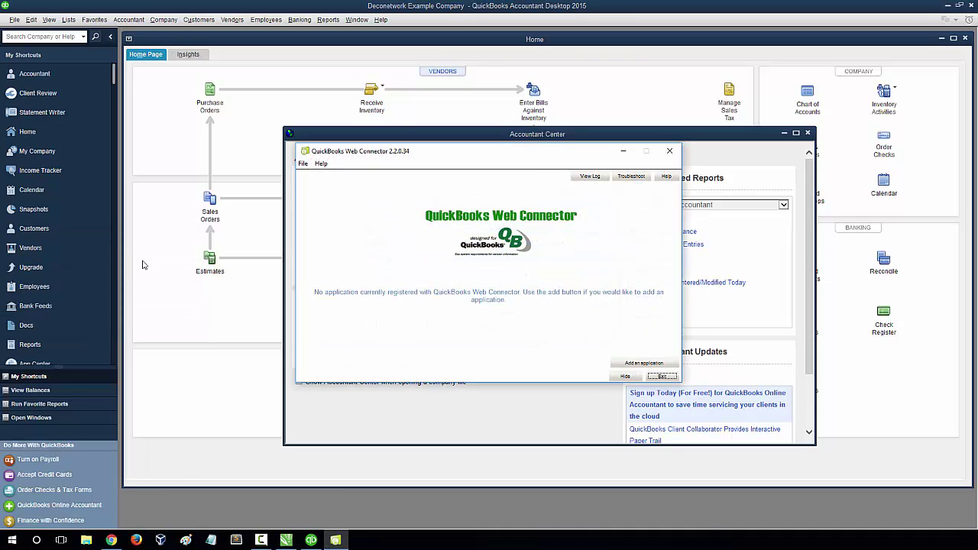
Step: Add DecoNetwork.qwc from the QuickBooks folder as a new Web Connector application
left_click(637, 365)
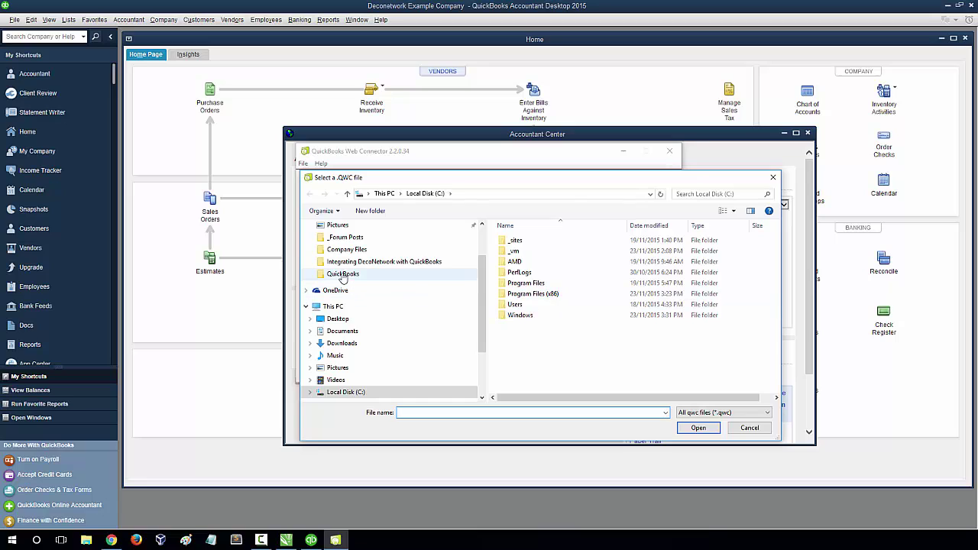
left_click(342, 275)
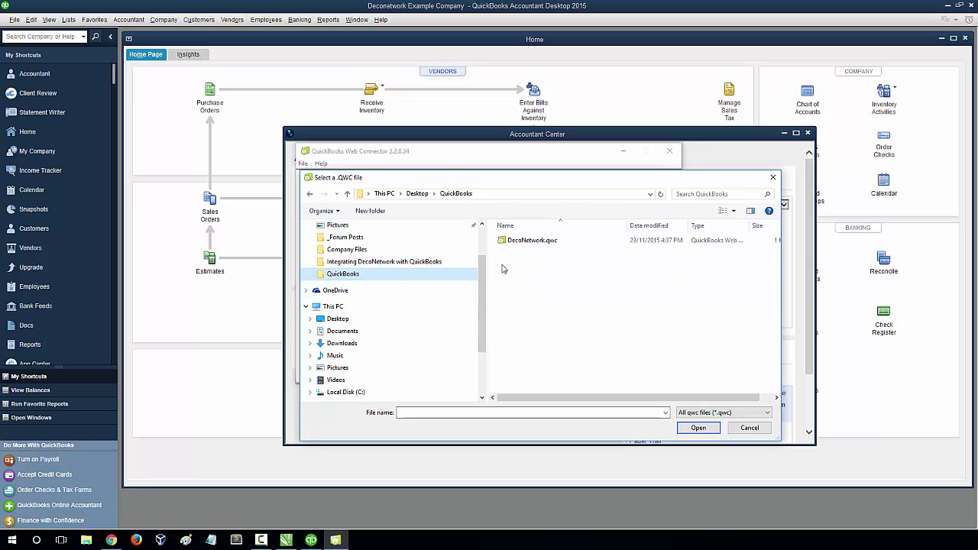
left_click(529, 242)
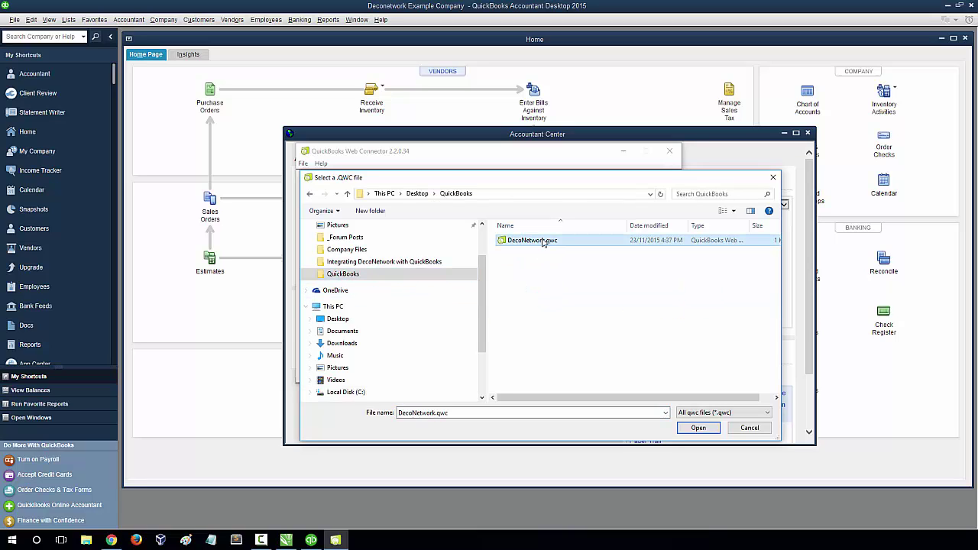
left_click(697, 429)
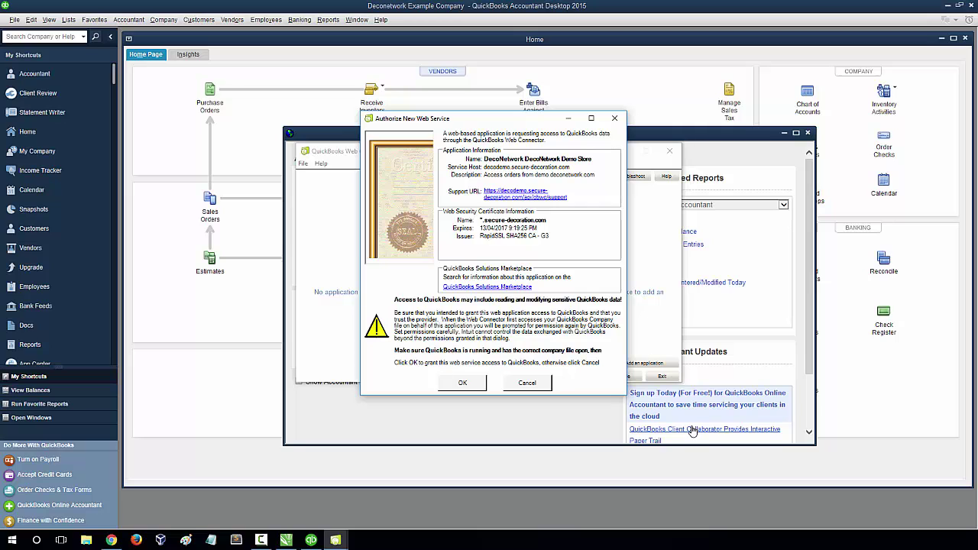
Step: Authorize DecoNetwork Demo Store with 'Yes, always' access, even when QuickBooks isn't running
left_click(462, 383)
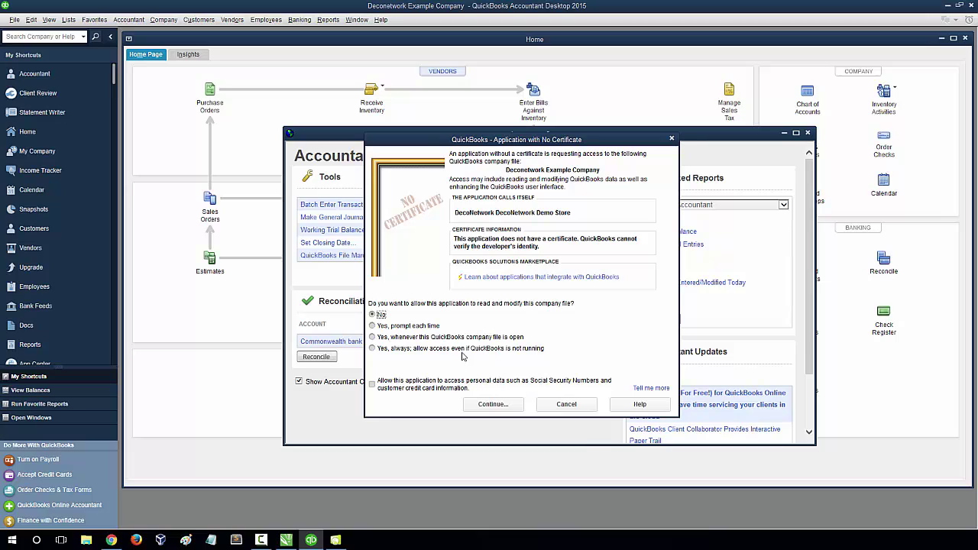
left_click(372, 349)
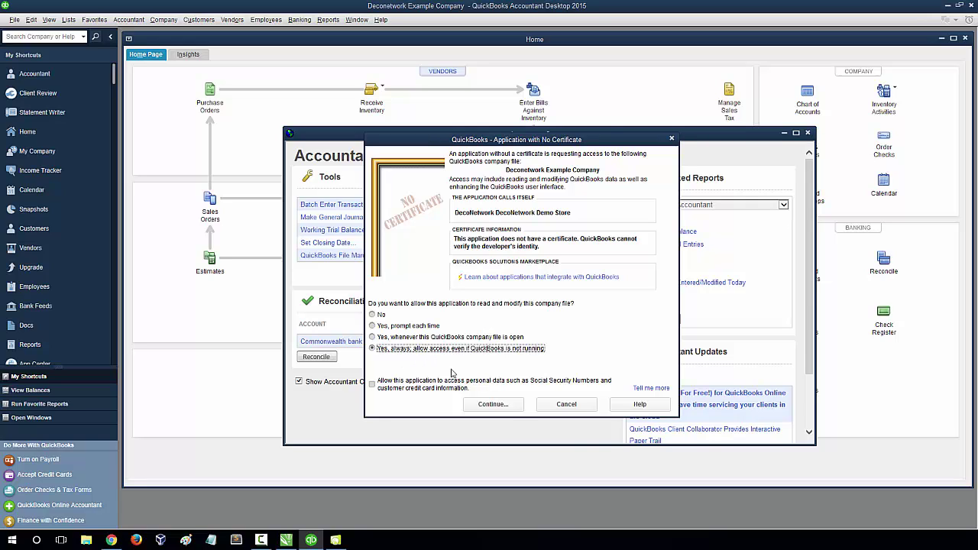
left_click(510, 411)
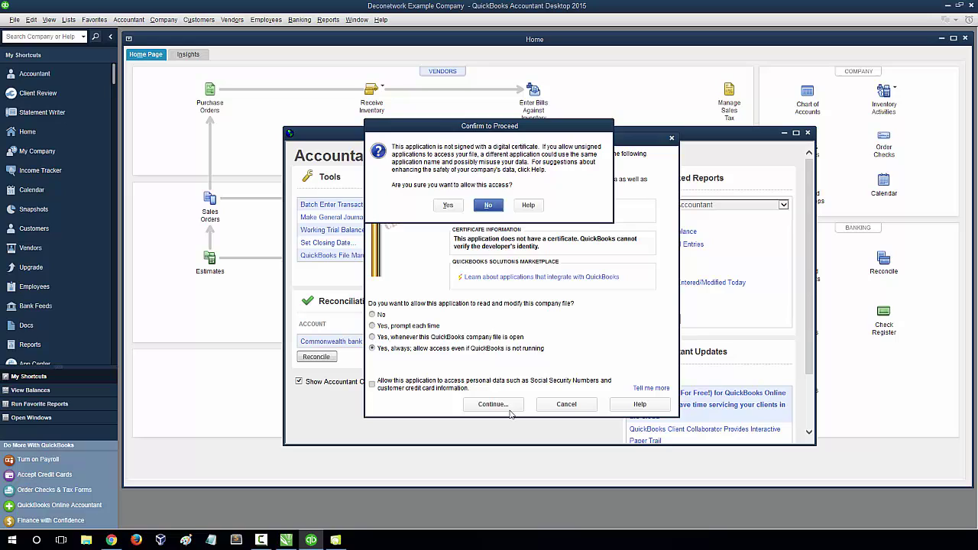
left_click(447, 206)
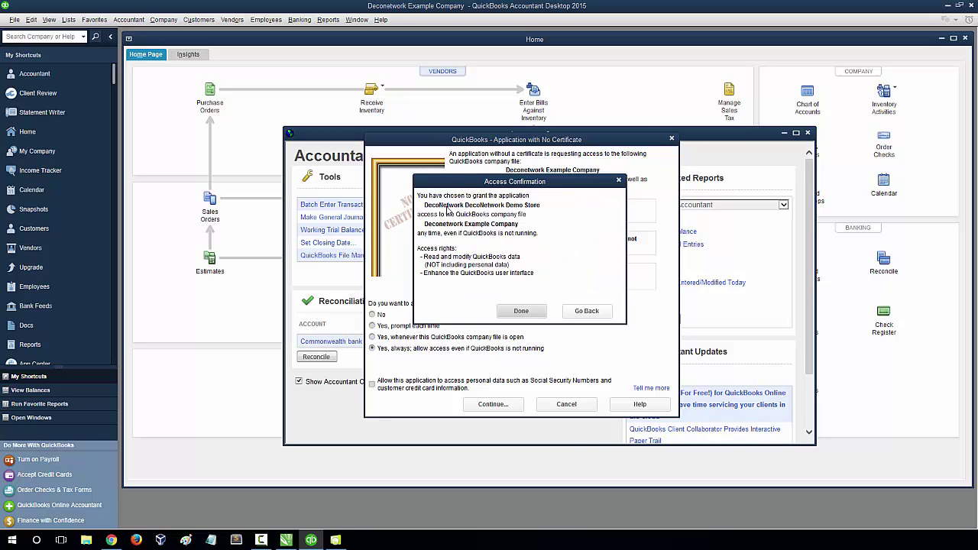
left_click(522, 312)
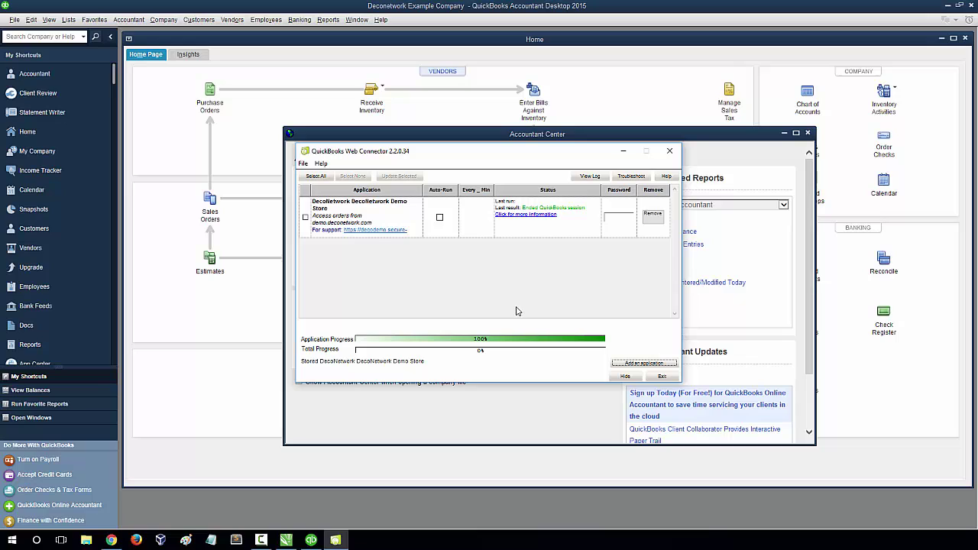
Step: Save the DecoNetwork Demo Store password and run Update Selected for that application
left_click(306, 218)
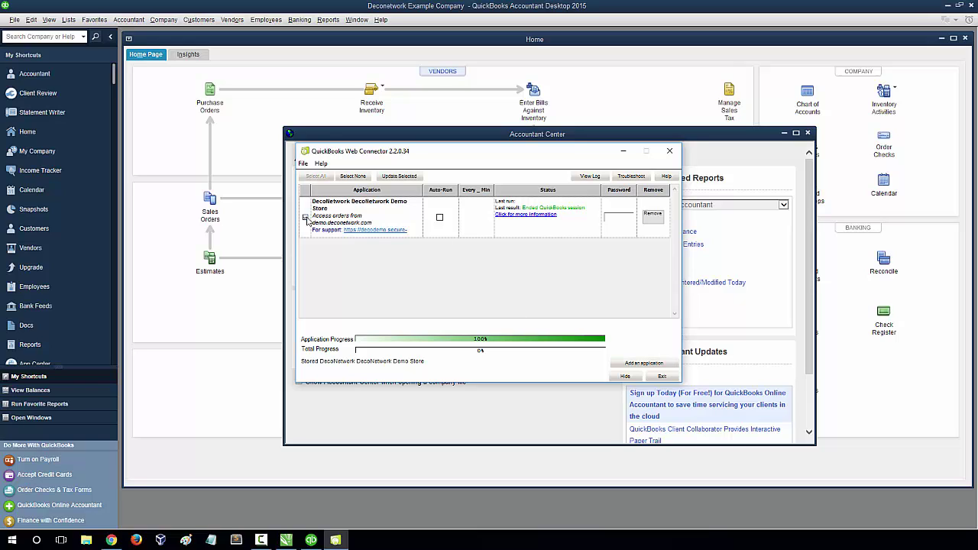
left_click(614, 220)
type("*****")
type("**")
left_click(400, 177)
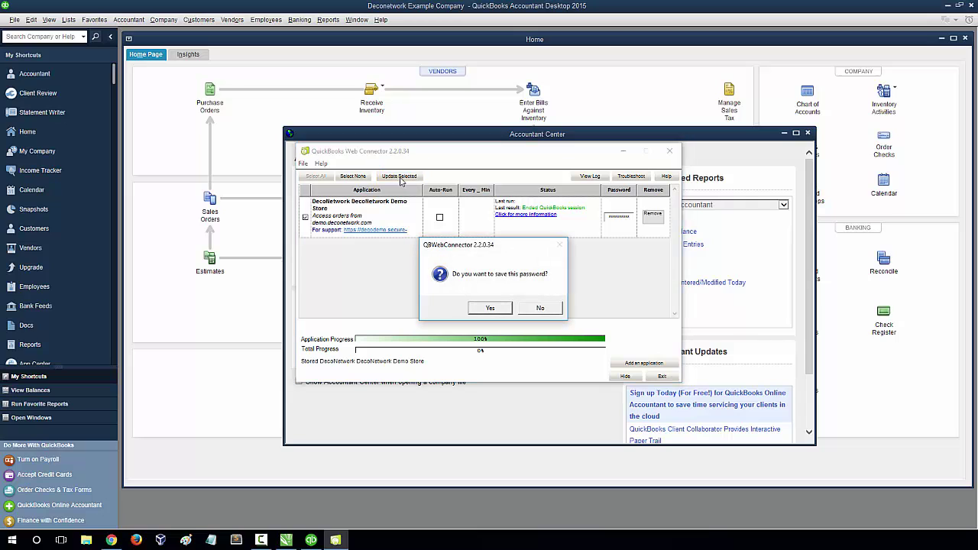
left_click(490, 310)
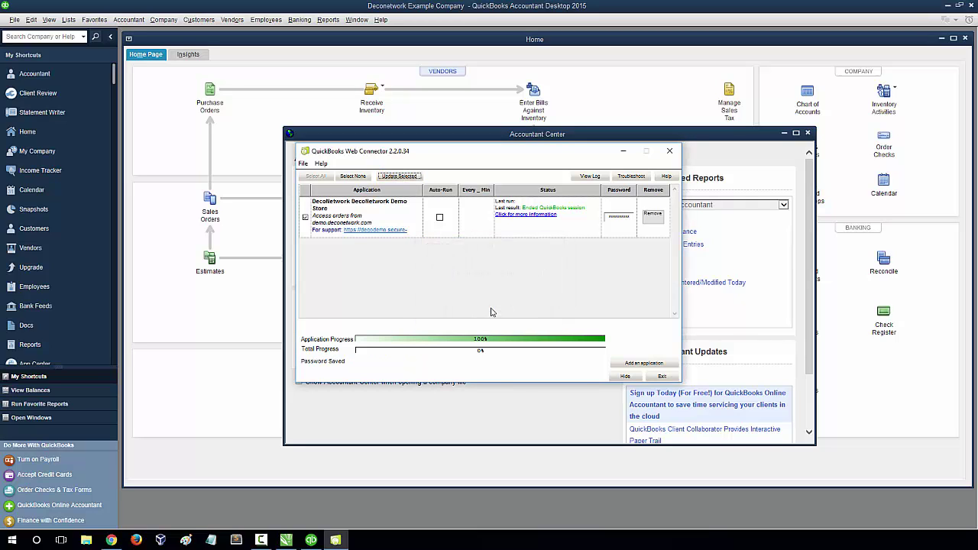
left_click(399, 176)
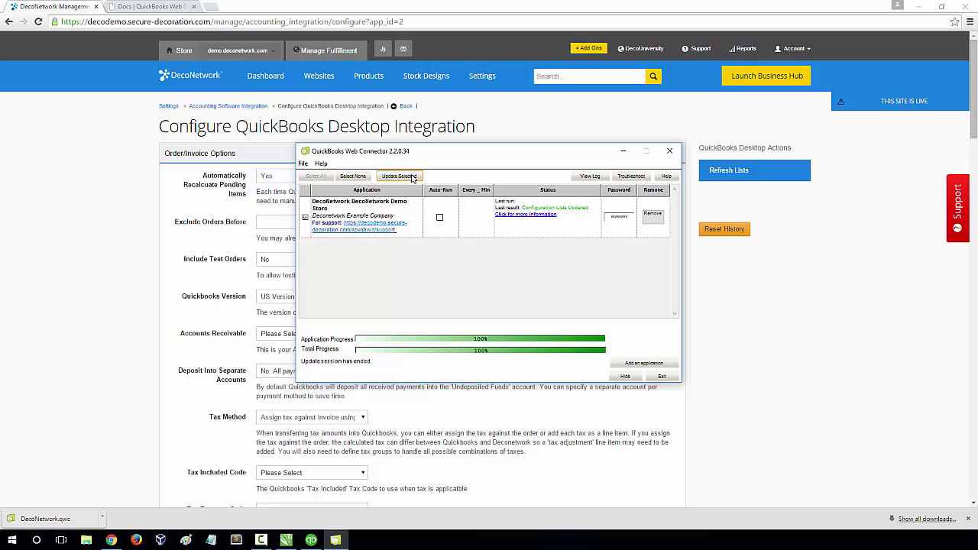
Step: Bring DecoNetwork's Configure QuickBooks Desktop Integration page back to the front
left_click(436, 140)
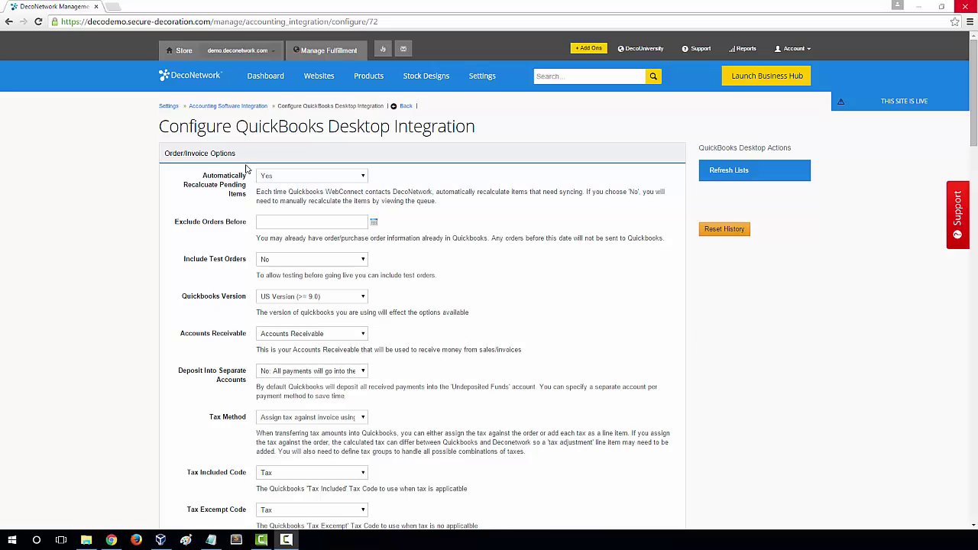
Step: Set Customer Syncing to create QuickBooks customers, with Single Customer as the fallback
left_click_drag(973, 100, 963, 182)
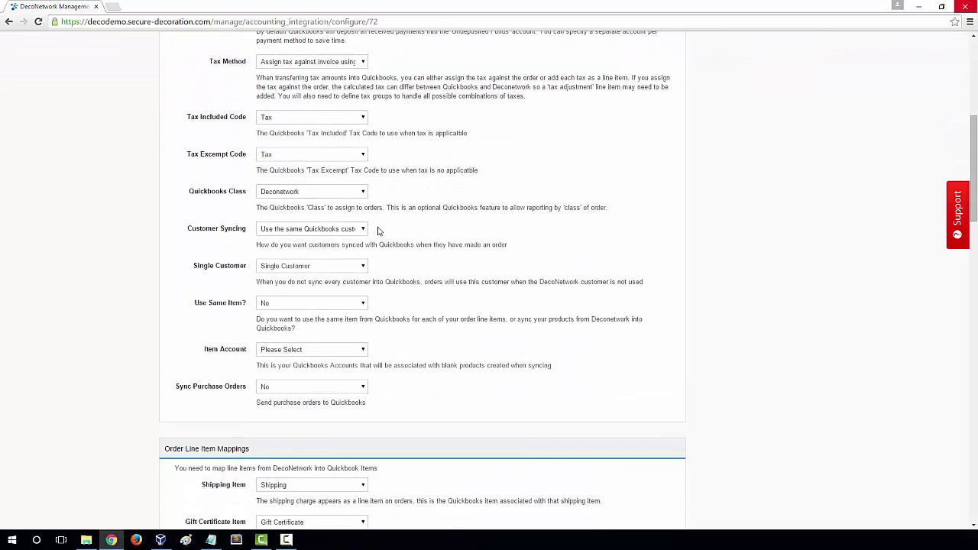
left_click(363, 228)
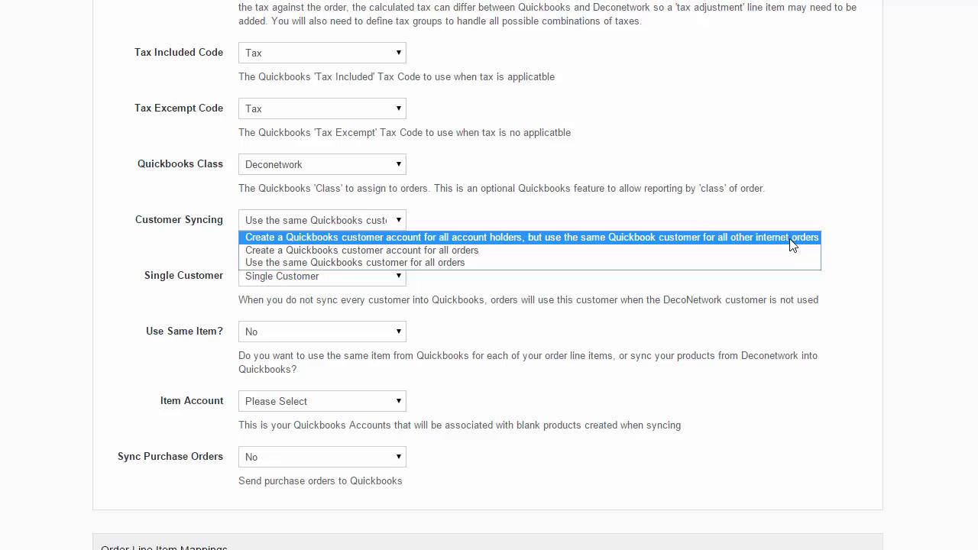
left_click(792, 240)
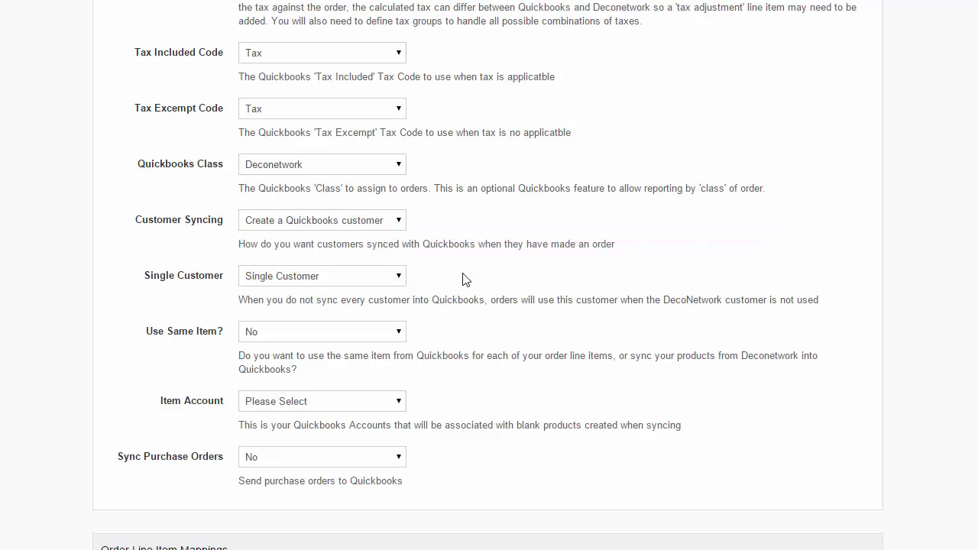
left_click(336, 283)
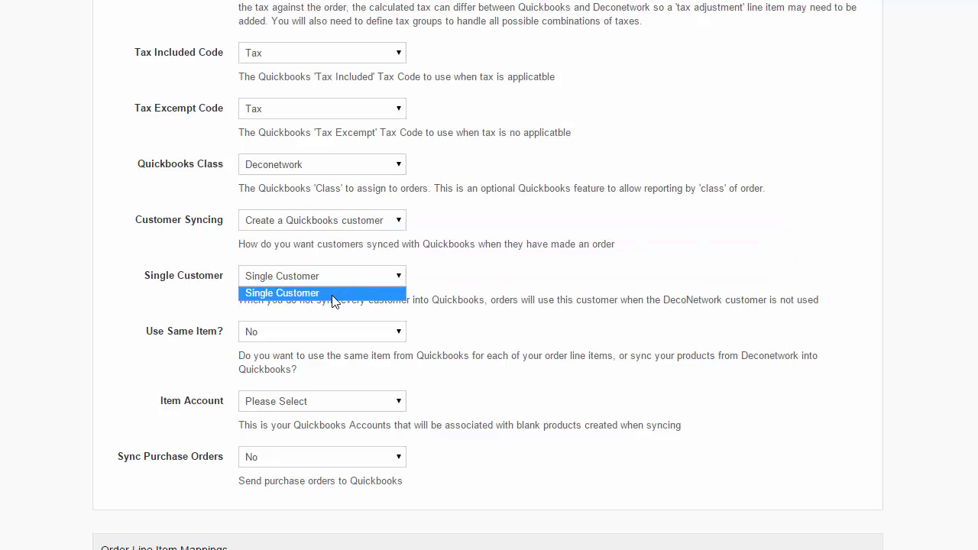
left_click(332, 295)
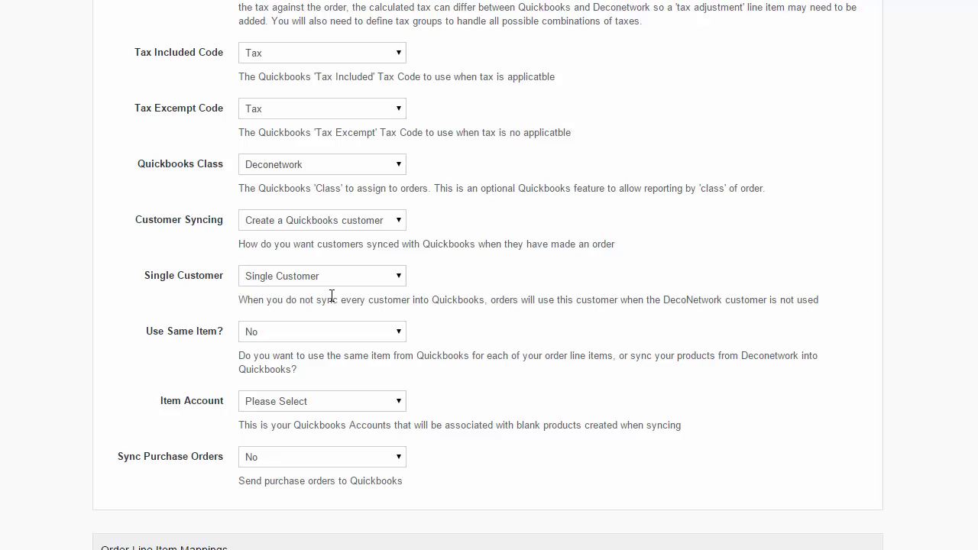
Step: Switch Customer Syncing to the same QuickBooks customer for all orders, keeping Single Customer
left_click(396, 220)
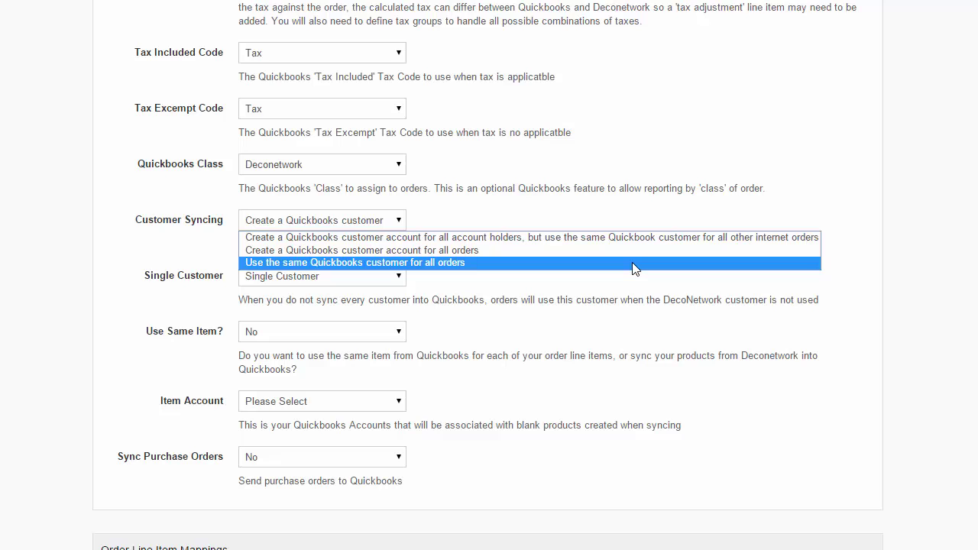
left_click(633, 262)
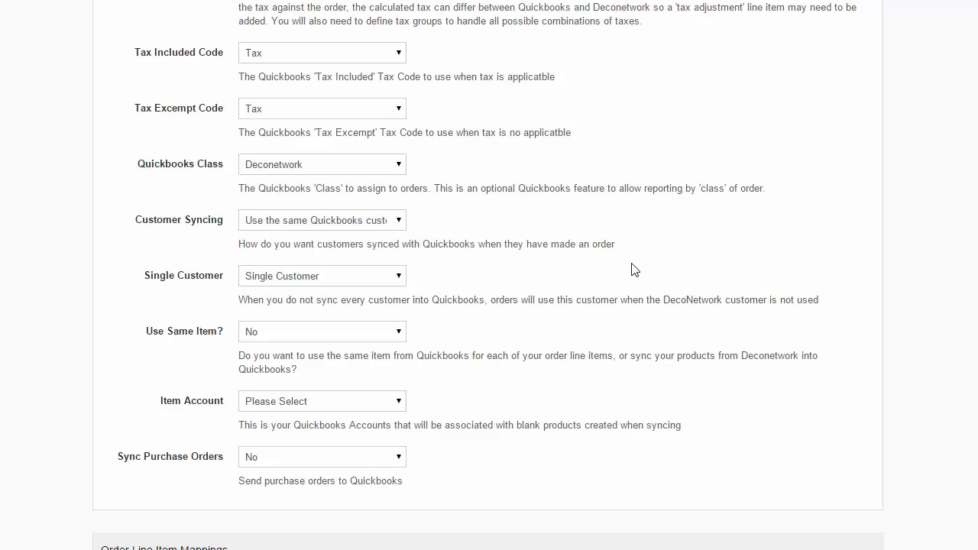
left_click(398, 278)
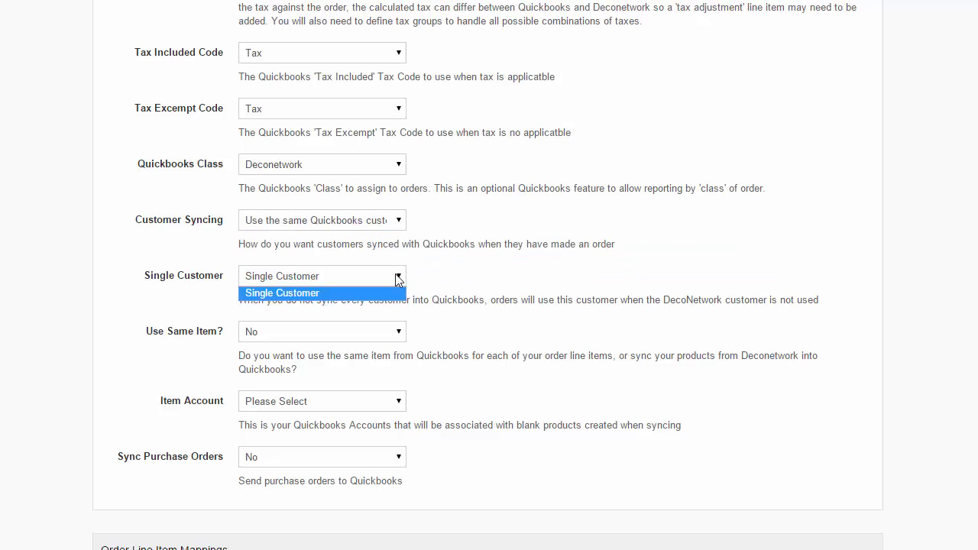
left_click(359, 292)
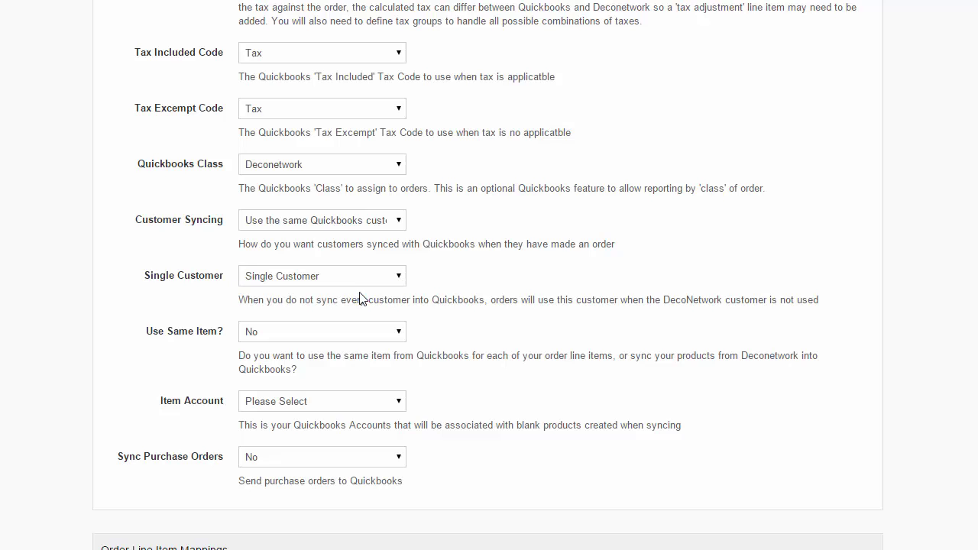
left_click(398, 227)
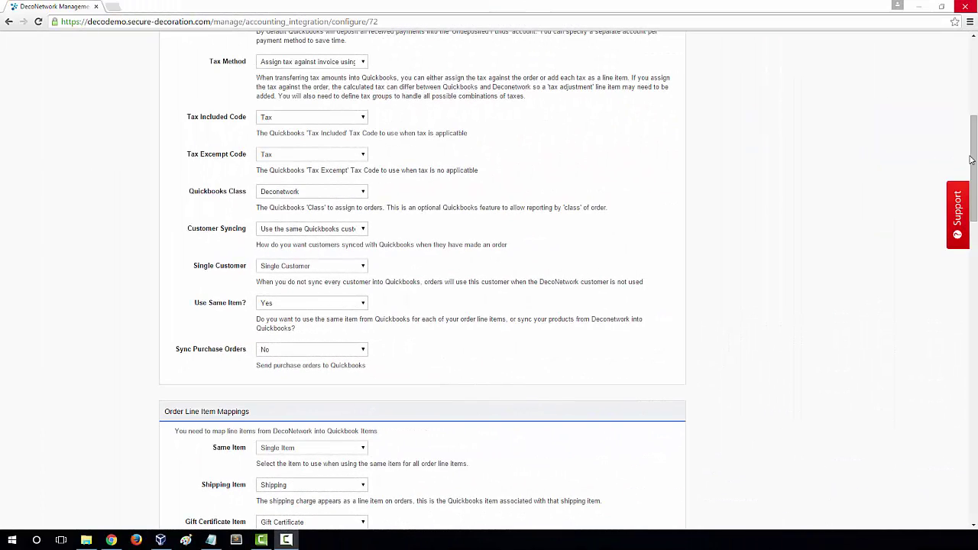
Step: Leave Use Same Item? at Yes with Single Item as the same-item mapping
left_click_drag(974, 159, 975, 73)
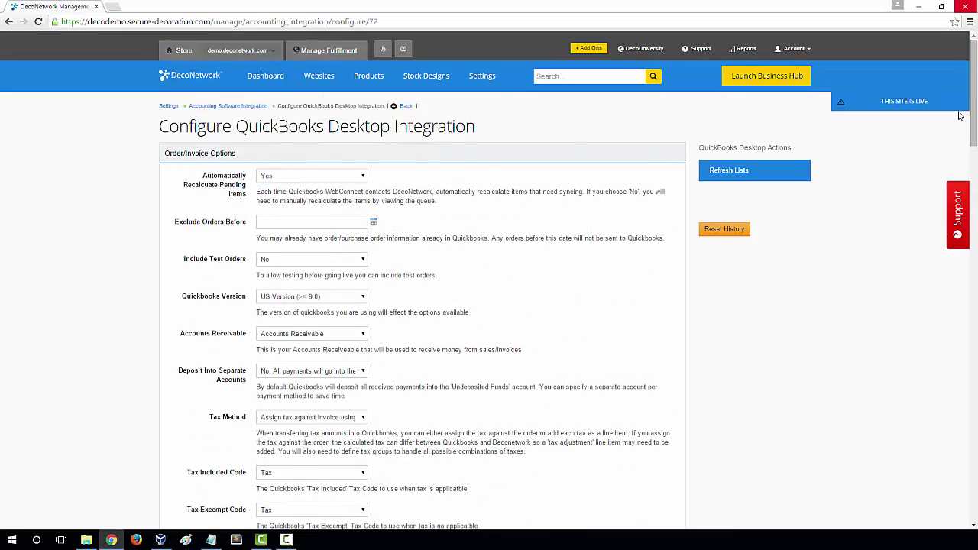
left_click_drag(974, 115, 975, 180)
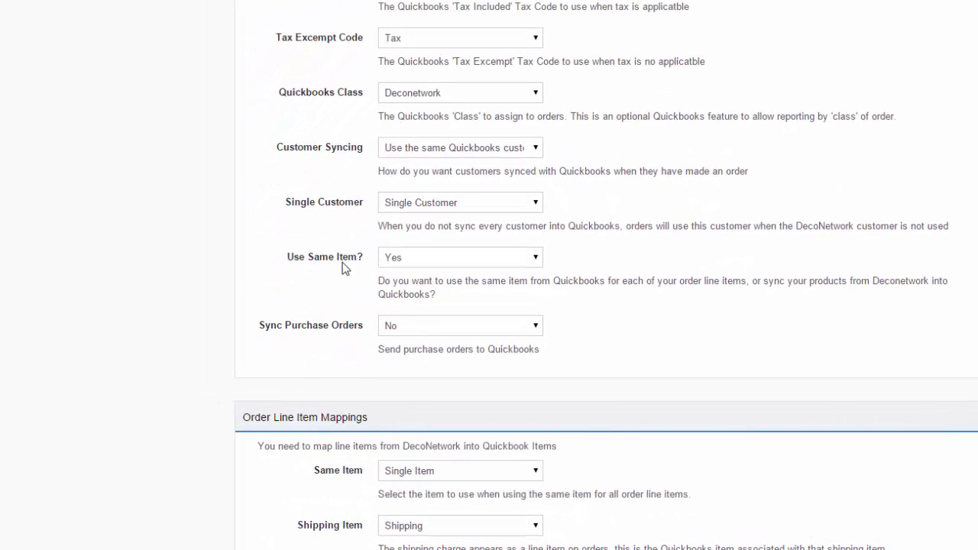
left_click(537, 262)
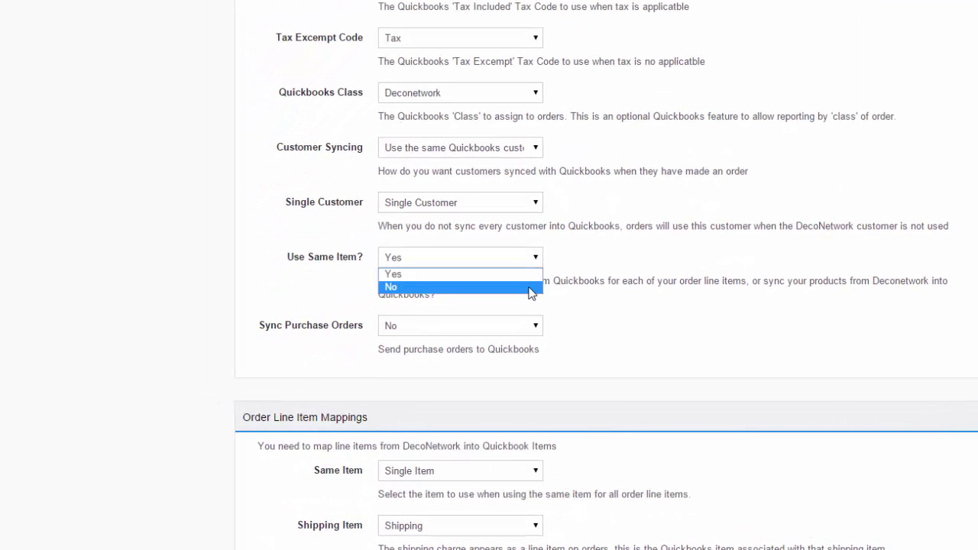
left_click(524, 274)
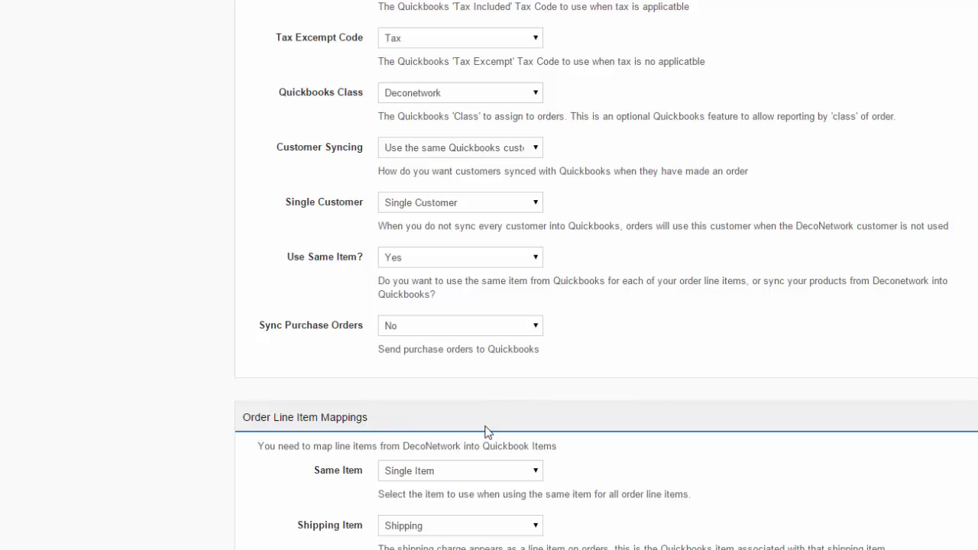
left_click(473, 477)
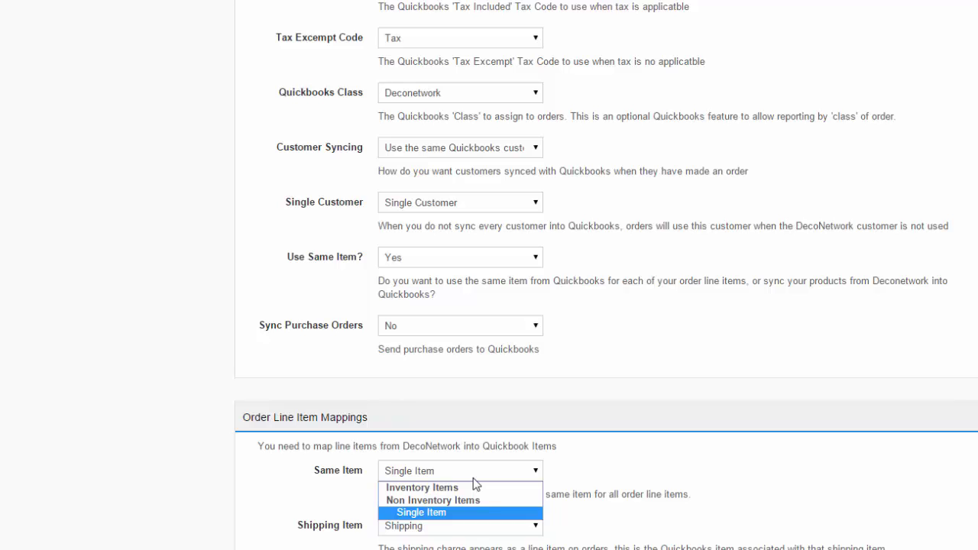
left_click(462, 515)
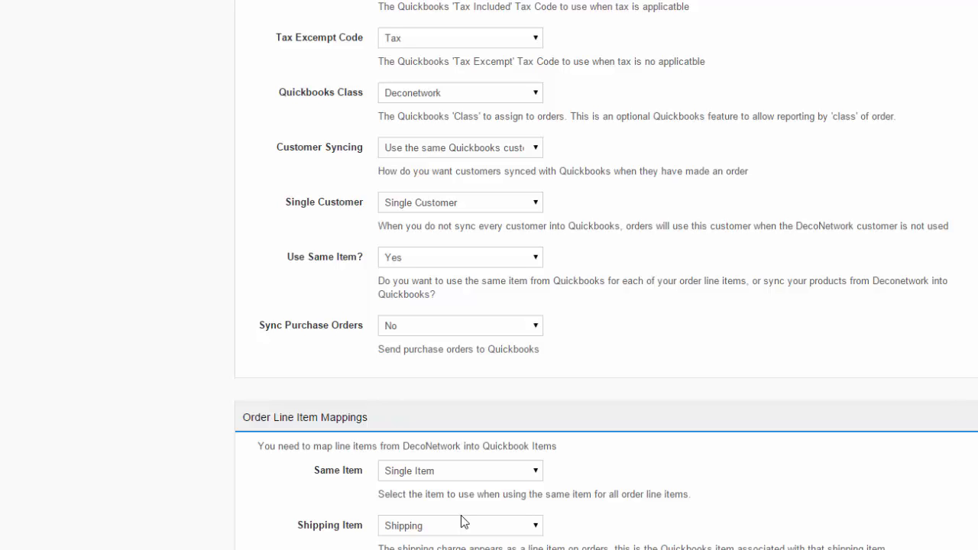
Step: Change Use Same Item? to No and choose Inventory Asset as the item account
left_click(539, 260)
left_click(518, 288)
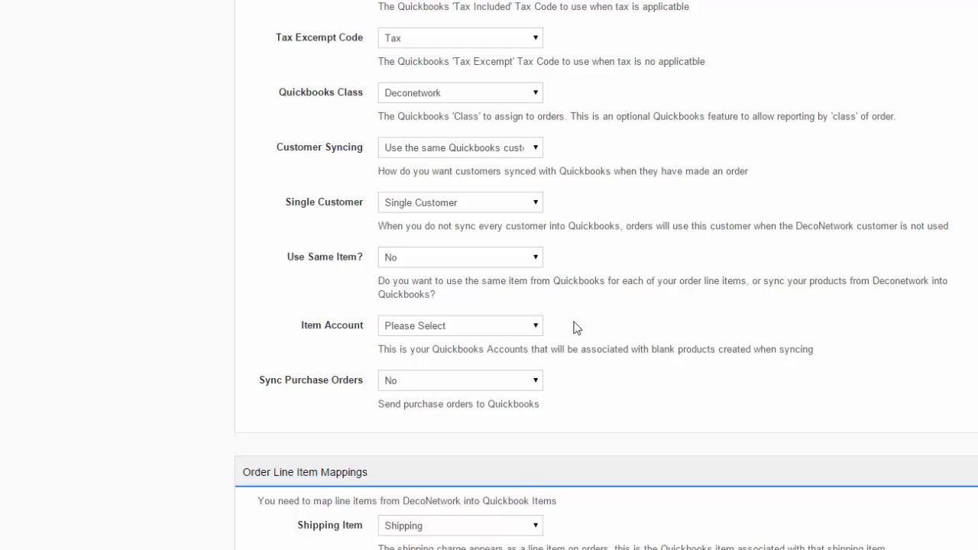
left_click(524, 329)
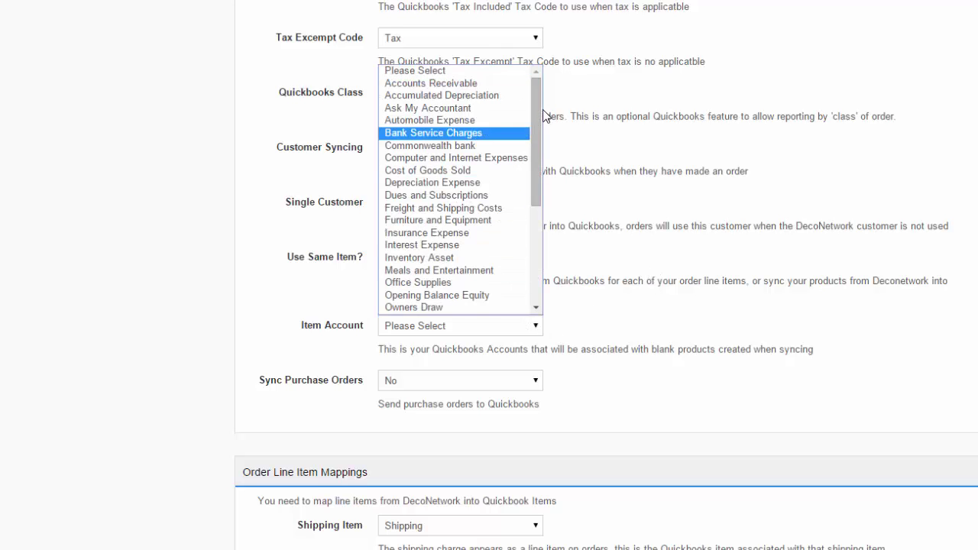
left_click_drag(538, 109, 537, 166)
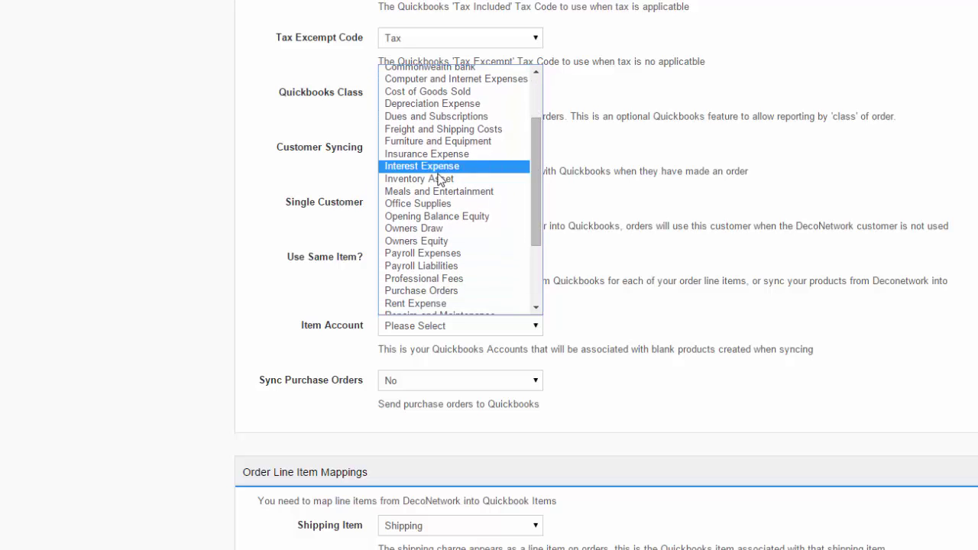
left_click(440, 180)
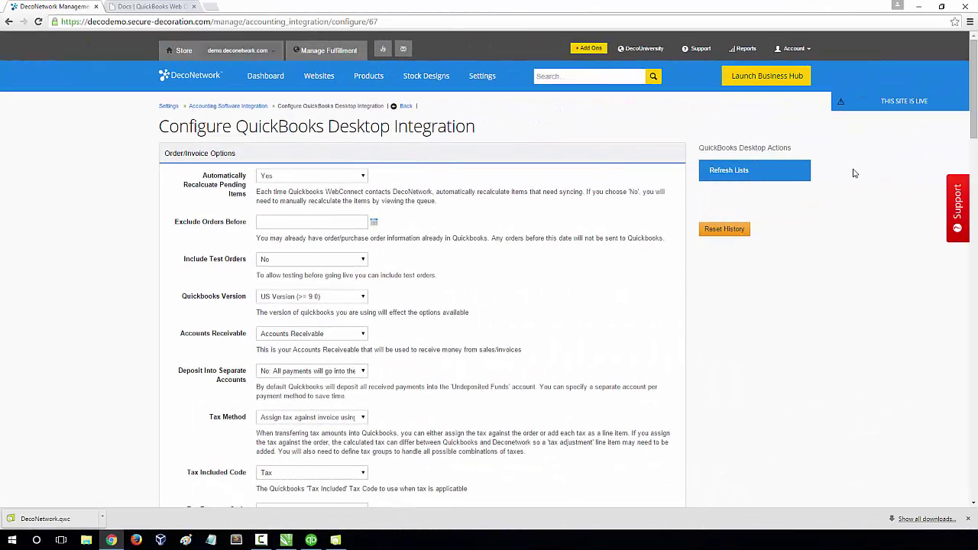
Step: Save the integration settings and sync the DecoNetwork store in Web Connector, then return to the browser
left_click_drag(975, 61, 974, 423)
left_click(237, 417)
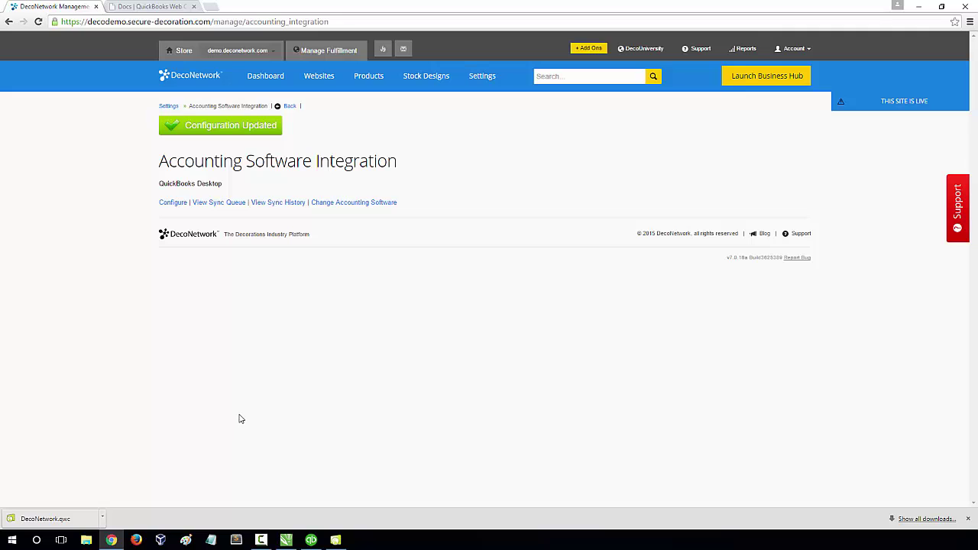
left_click(336, 540)
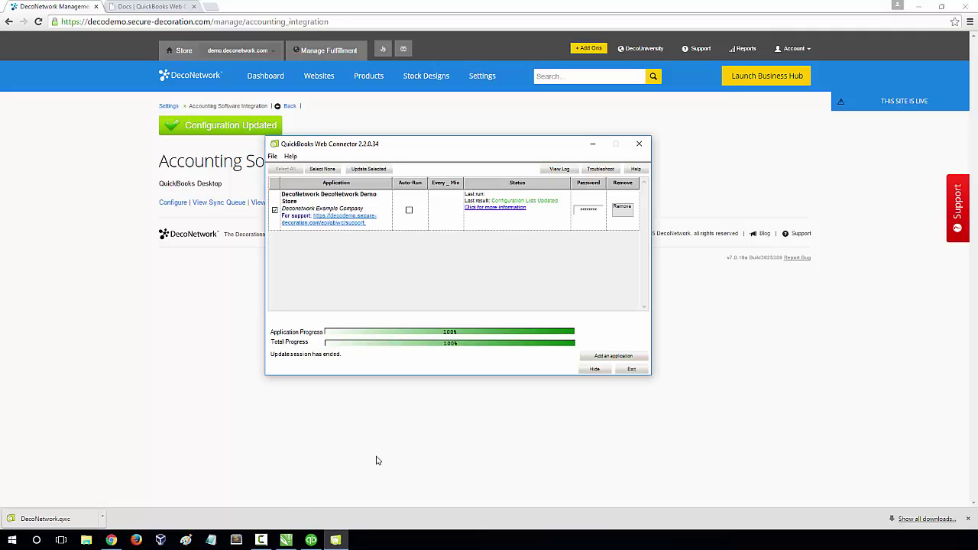
left_click(370, 170)
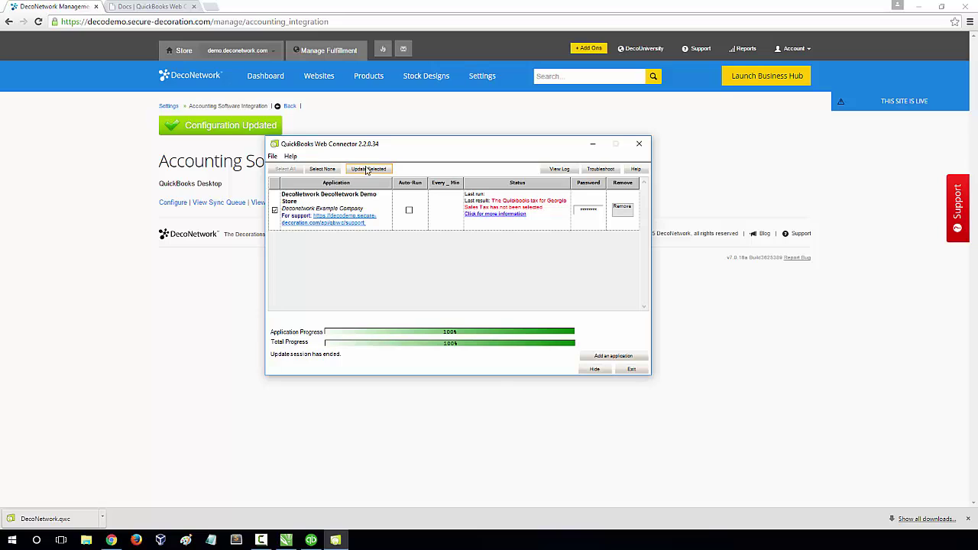
left_click(153, 284)
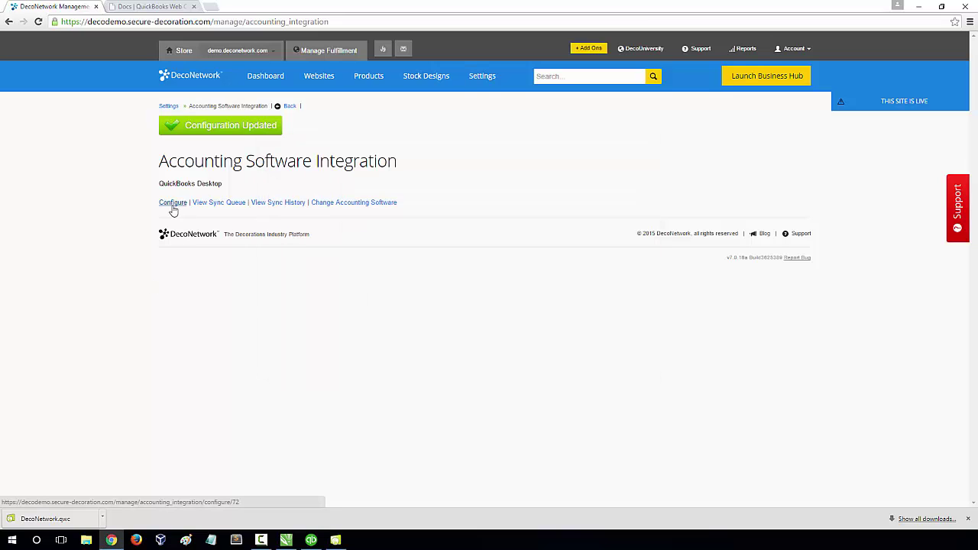
Step: Reopen the QuickBooks Desktop settings, map Georgia Sales Tax to Tax Calculated on Invoice, and save
left_click(173, 203)
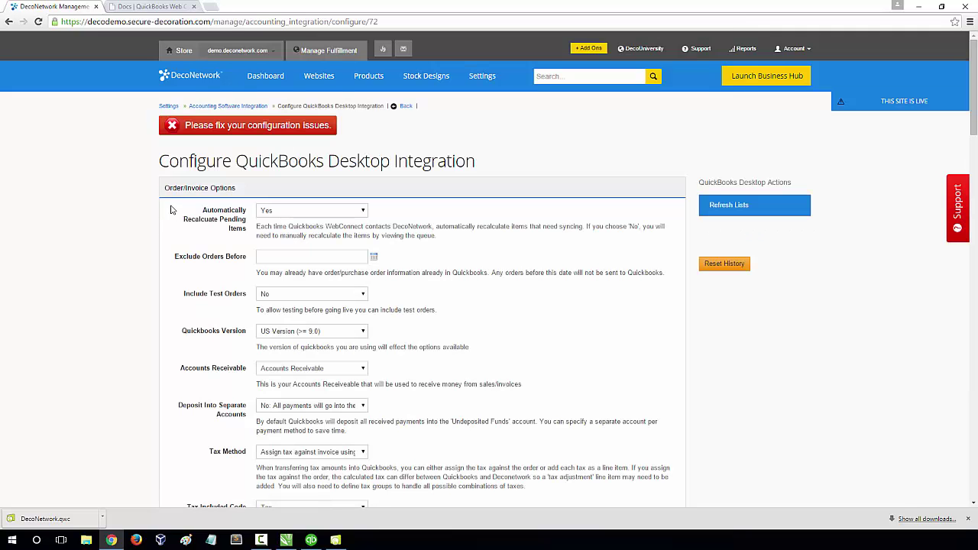
left_click_drag(974, 91, 976, 366)
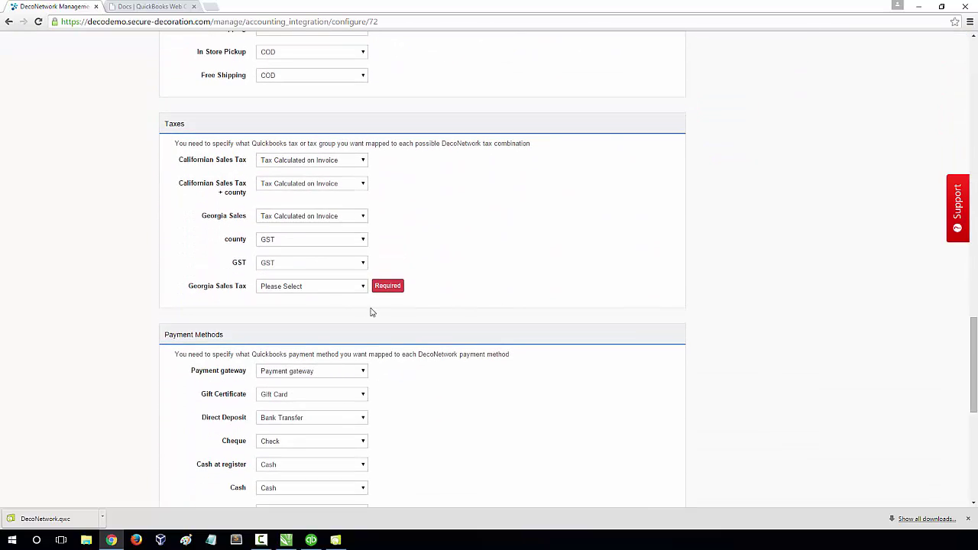
left_click(314, 290)
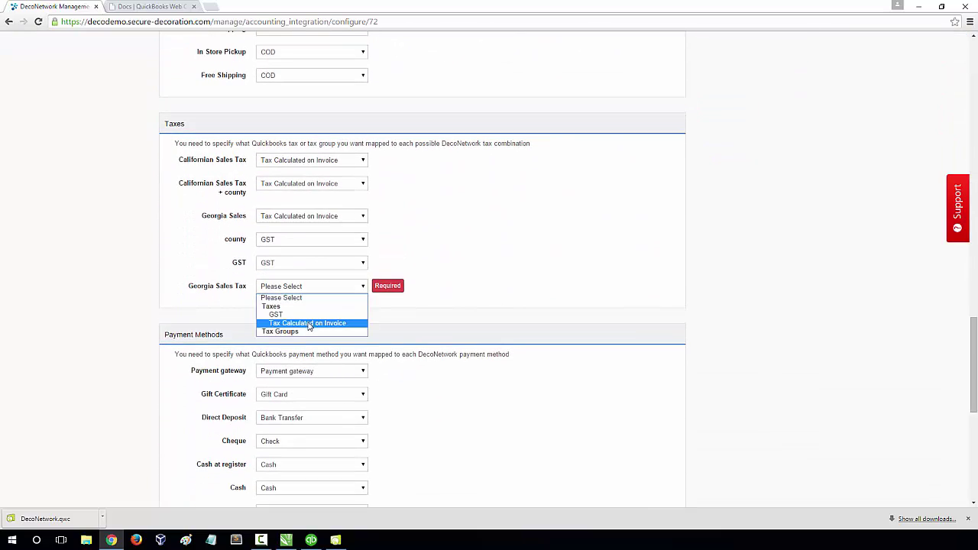
left_click(310, 326)
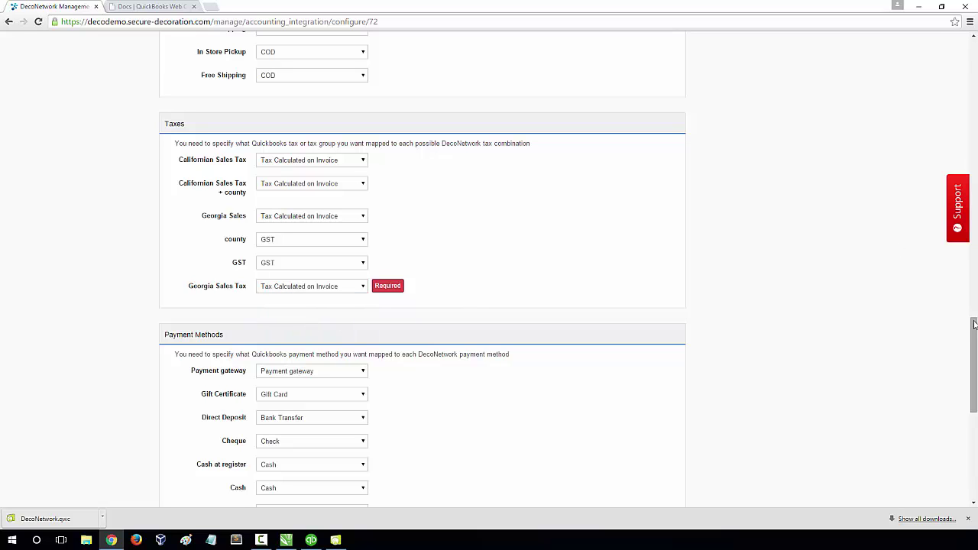
left_click_drag(975, 340, 975, 428)
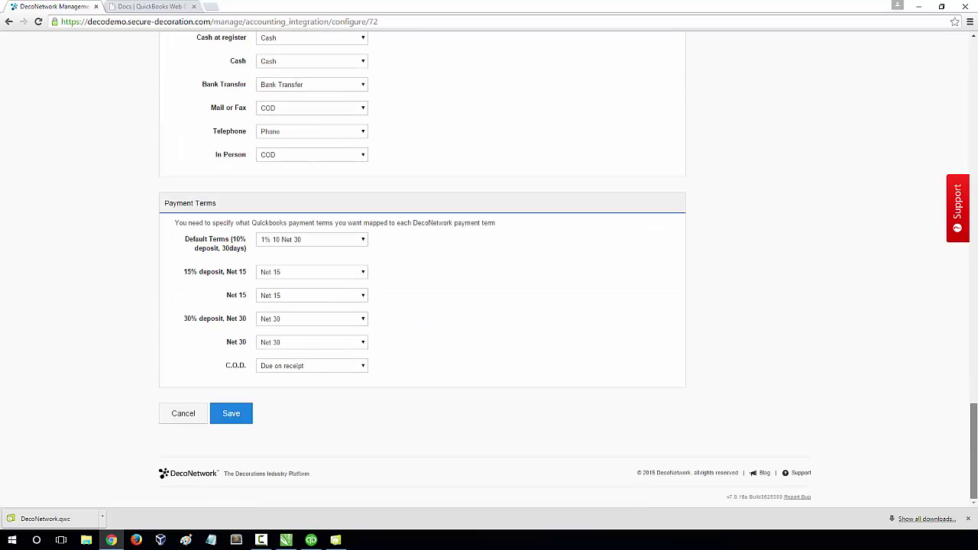
left_click(230, 417)
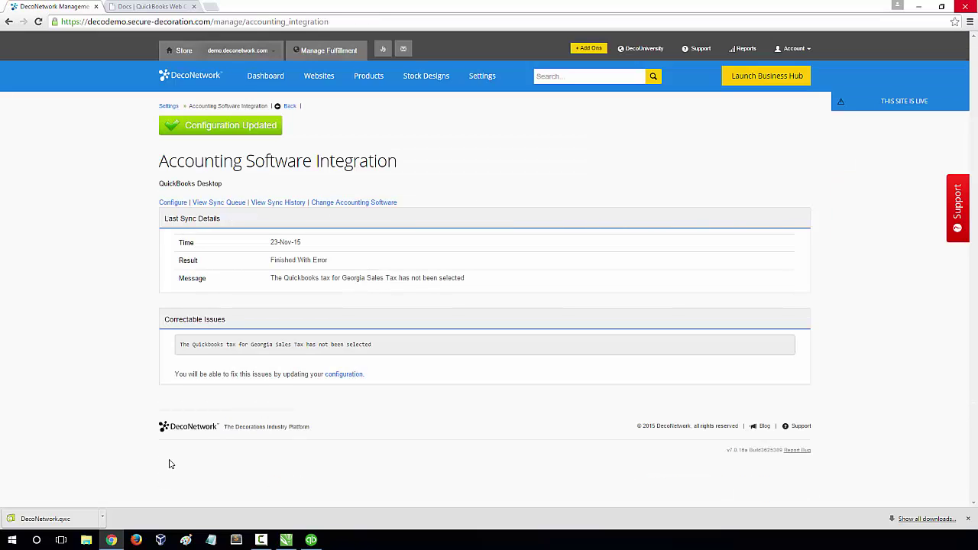
Step: Switch to QuickBooks Desktop and open the Customer Center to check the synced customers
left_click(311, 540)
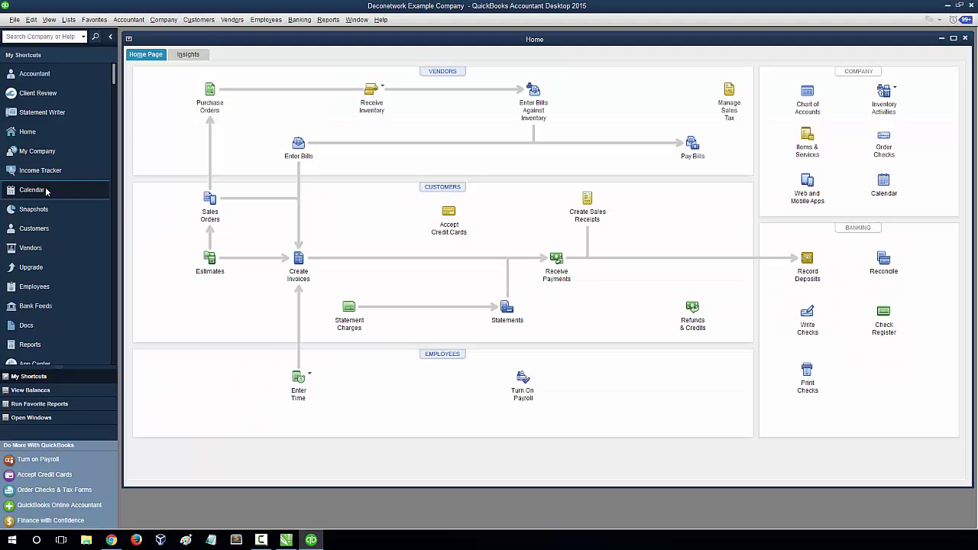
left_click(36, 229)
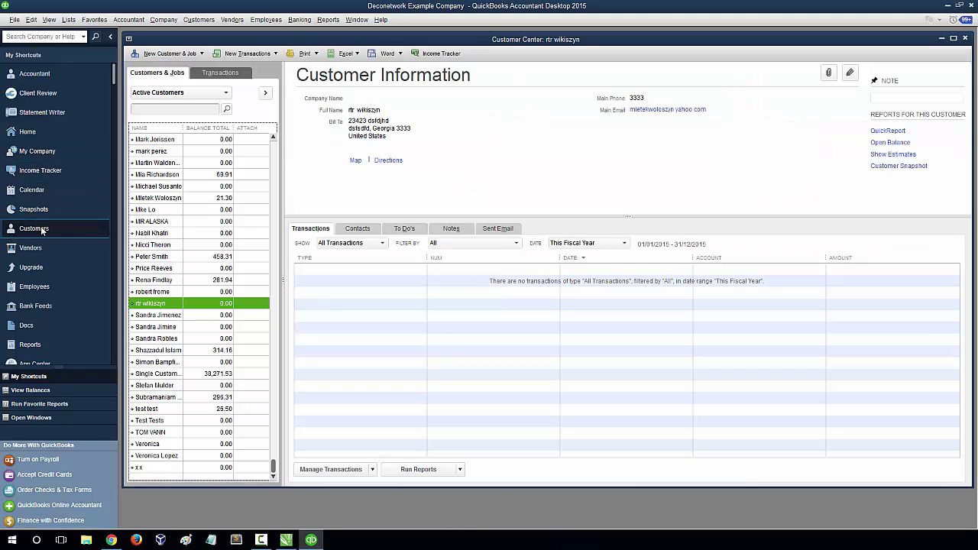